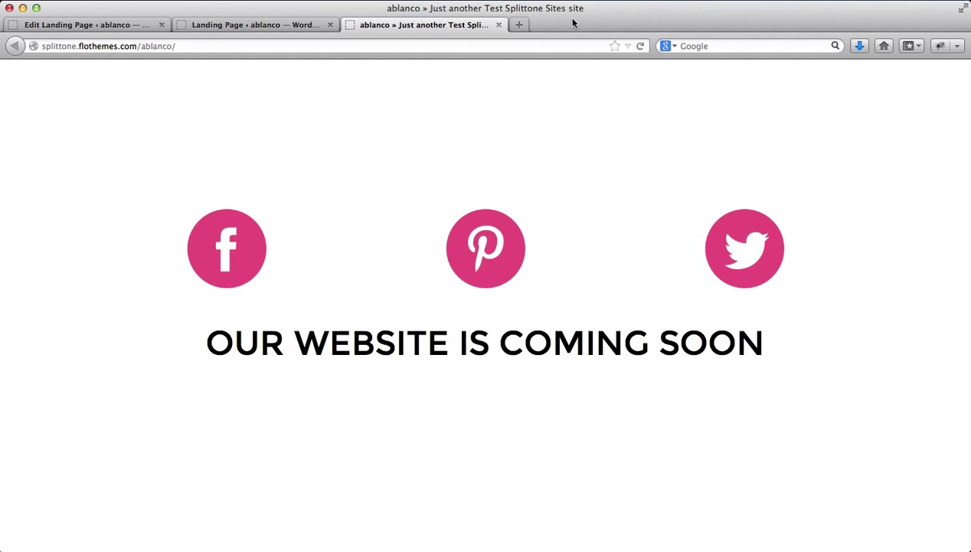
# Set Activate landing page to No in the Flothemes Landing Page settings and save it
pyautogui.press('super+1')
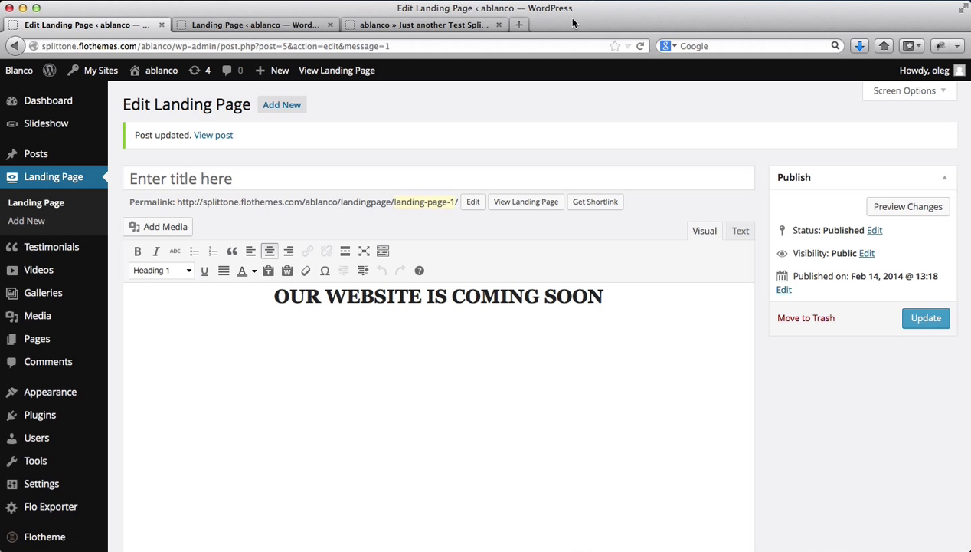
pyautogui.press('super+2')
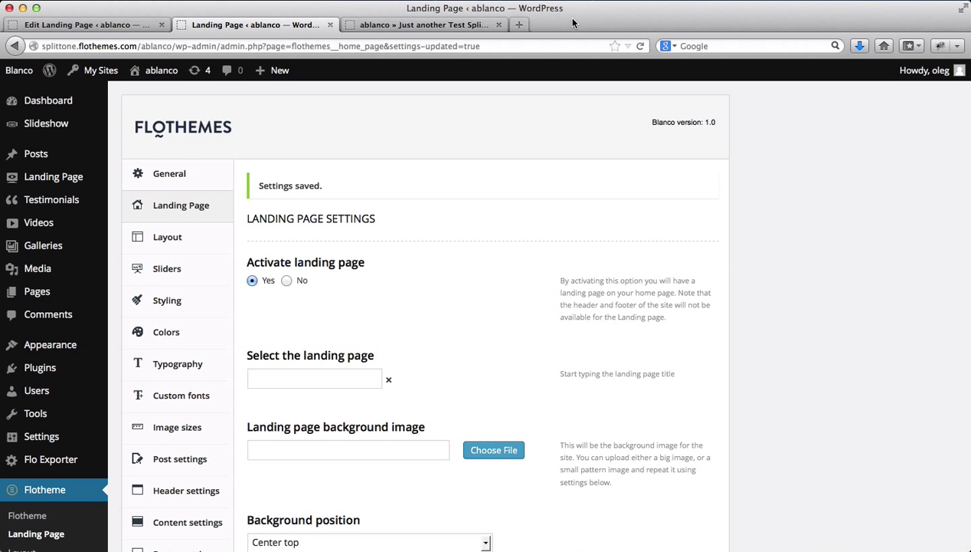
pyautogui.click(288, 281)
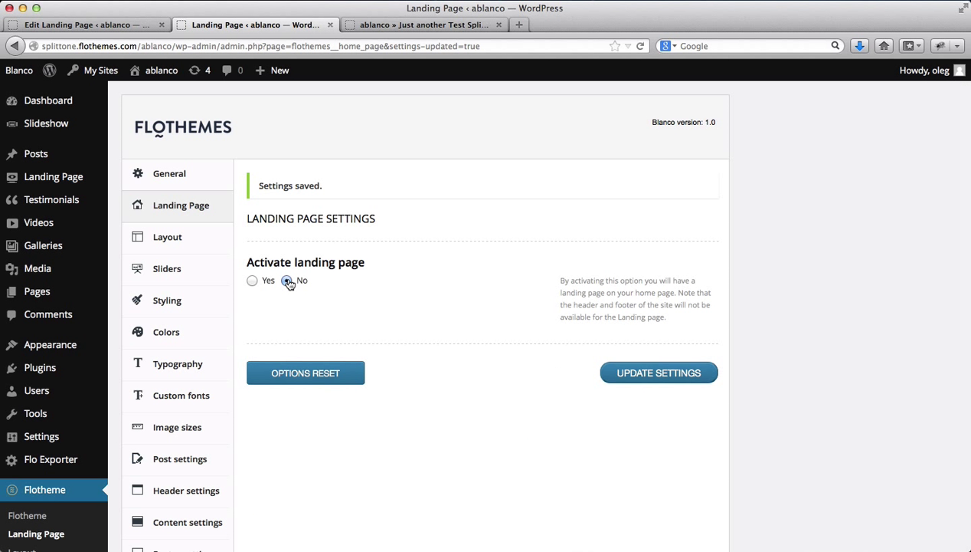
pyautogui.click(636, 376)
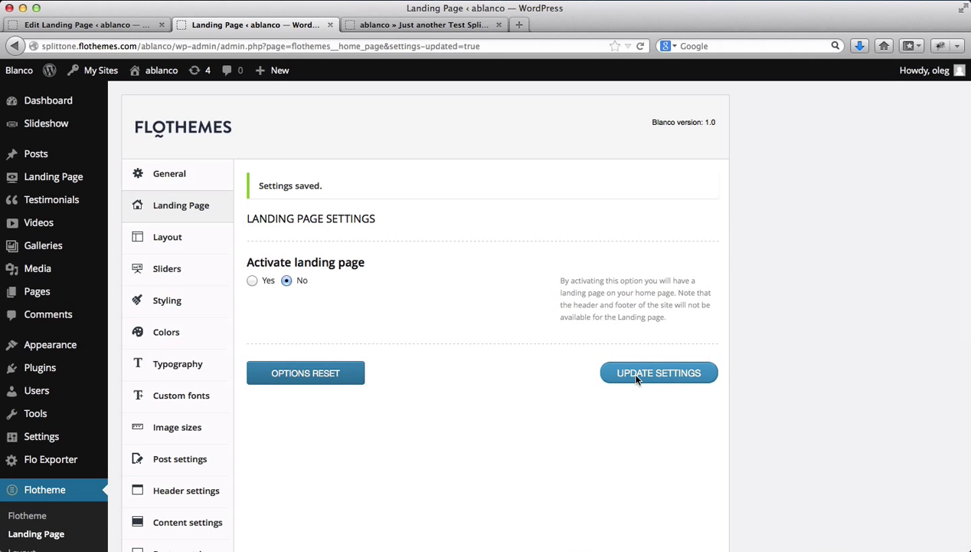
pyautogui.hotkey('ctrl', 'Tab')
# Reload the live site to confirm the blog homepage, then close the landing page editor tab
pyautogui.press('super+r')
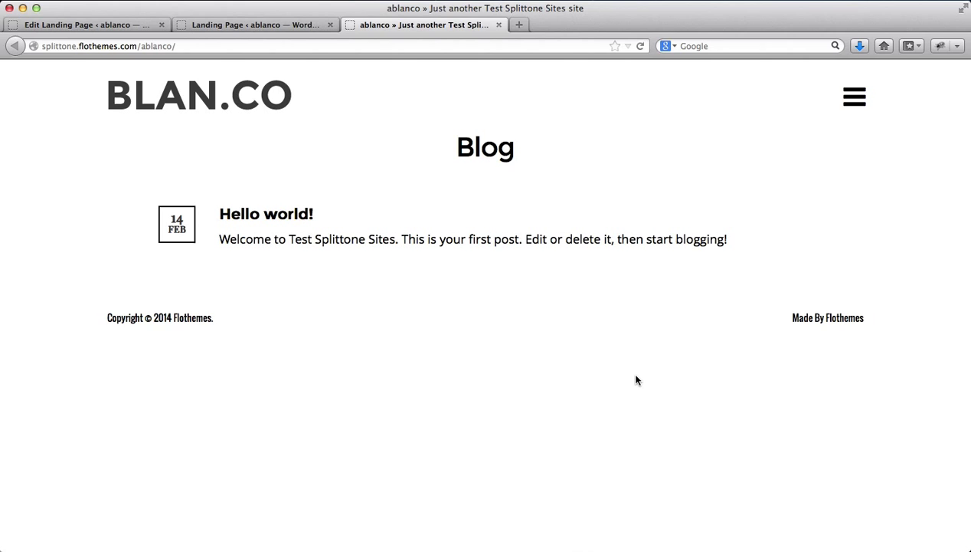
pyautogui.press('super+1')
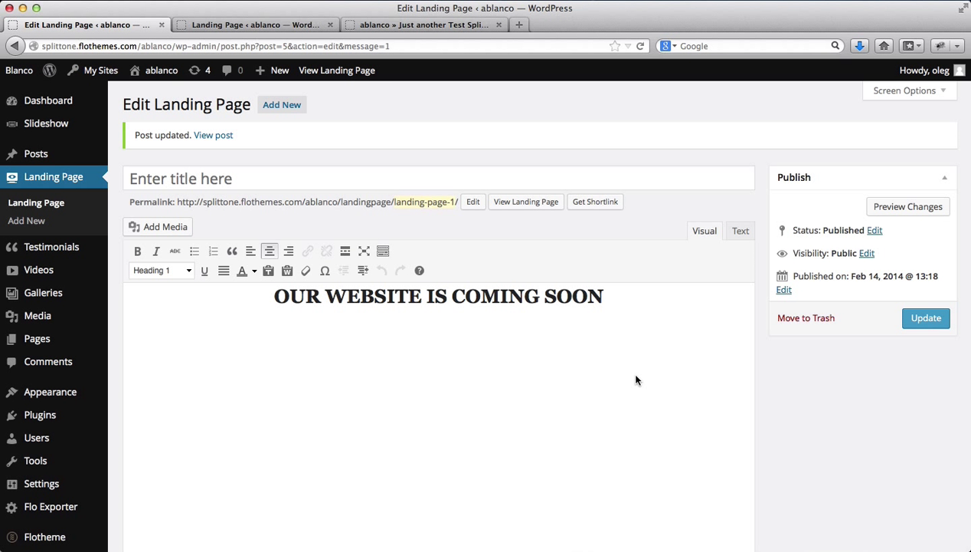
pyautogui.press('super+w')
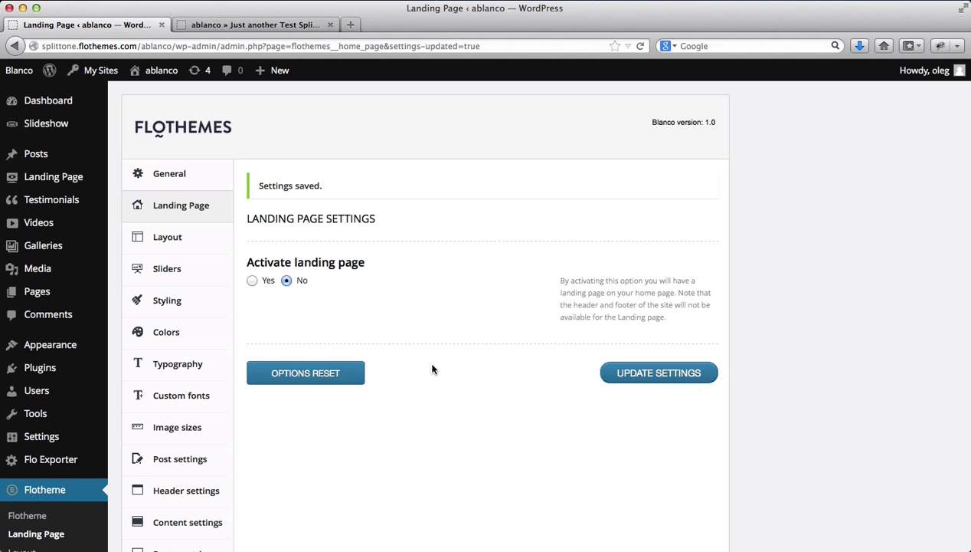
pyautogui.scroll(-5, 156, 315)
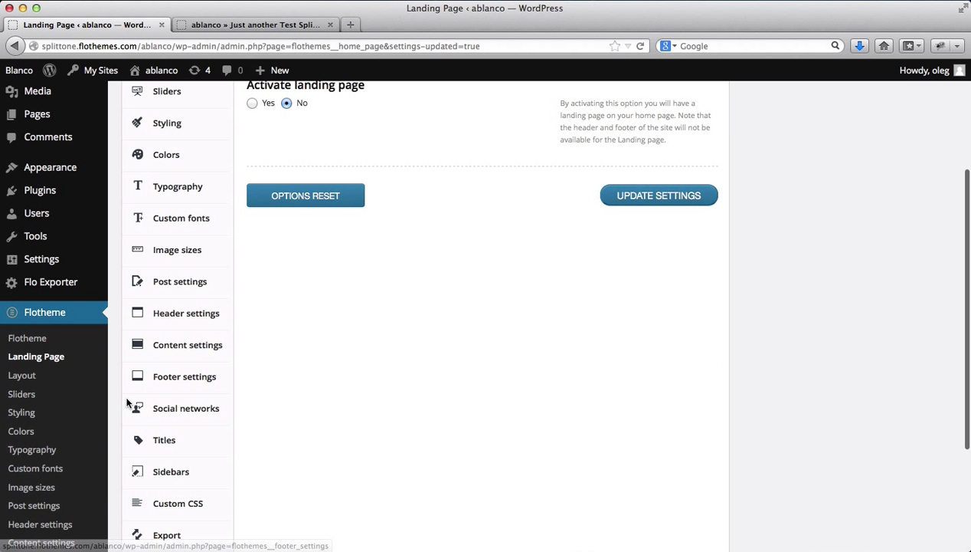
# Open the Flothemes Styling settings and start choosing an image for Custom favicon
pyautogui.click(22, 412)
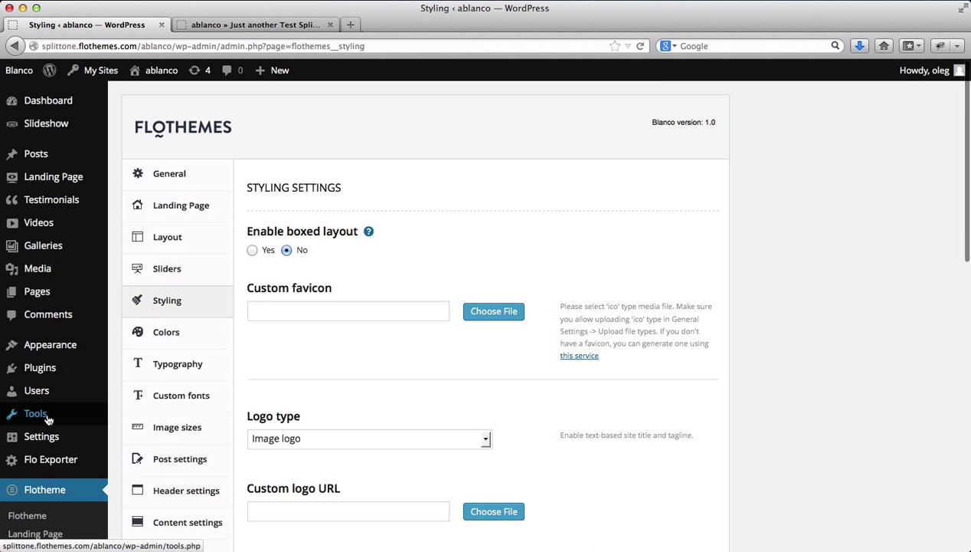
pyautogui.scroll(-3, 388, 307)
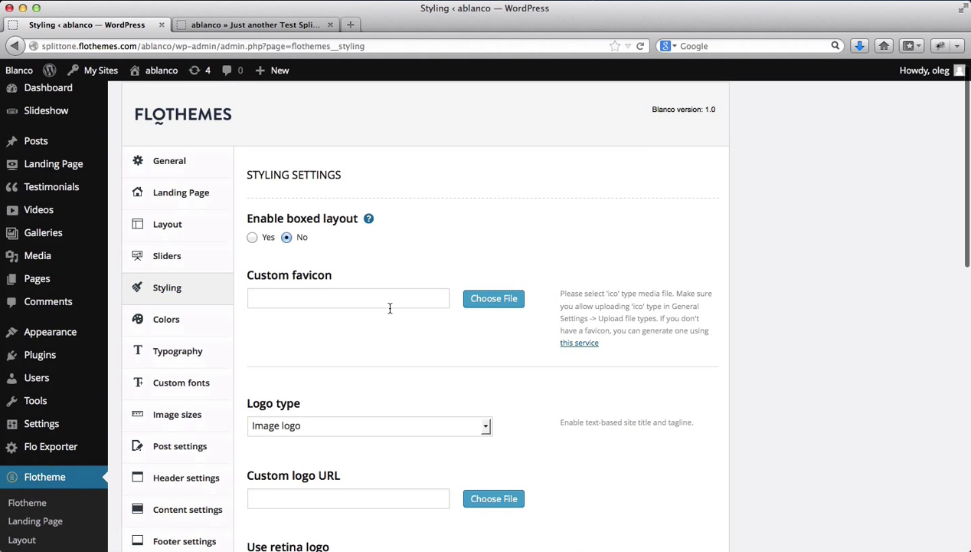
pyautogui.scroll(-2, 389, 312)
pyautogui.scroll(5, 389, 306)
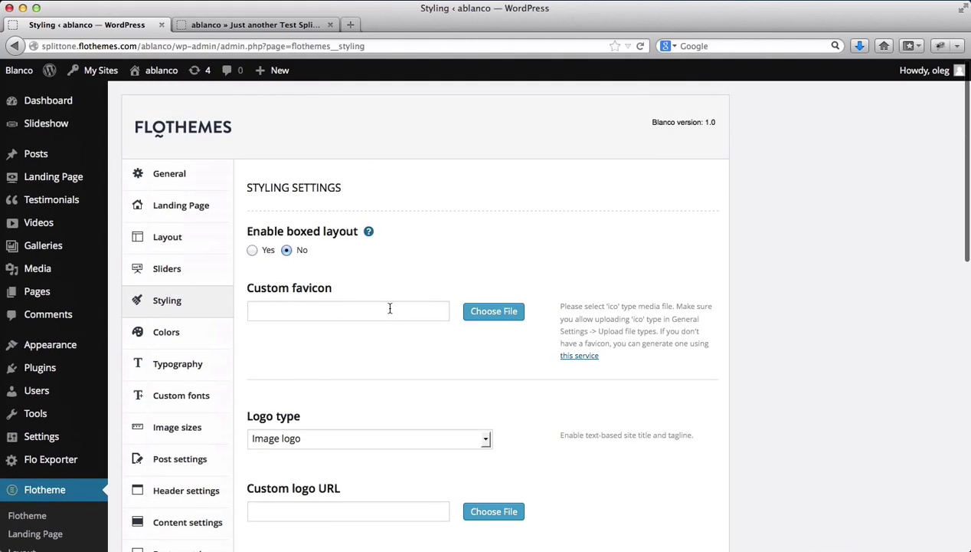
pyautogui.click(360, 311)
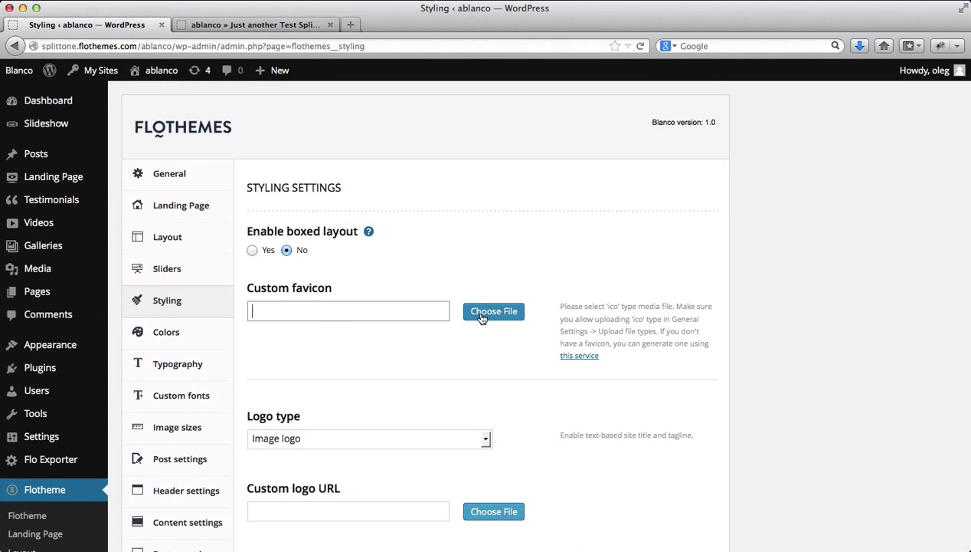
pyautogui.click(494, 311)
# Upload favicon.ico from Finder to the Media Library and use it as the custom favicon
pyautogui.press('super+Tab')
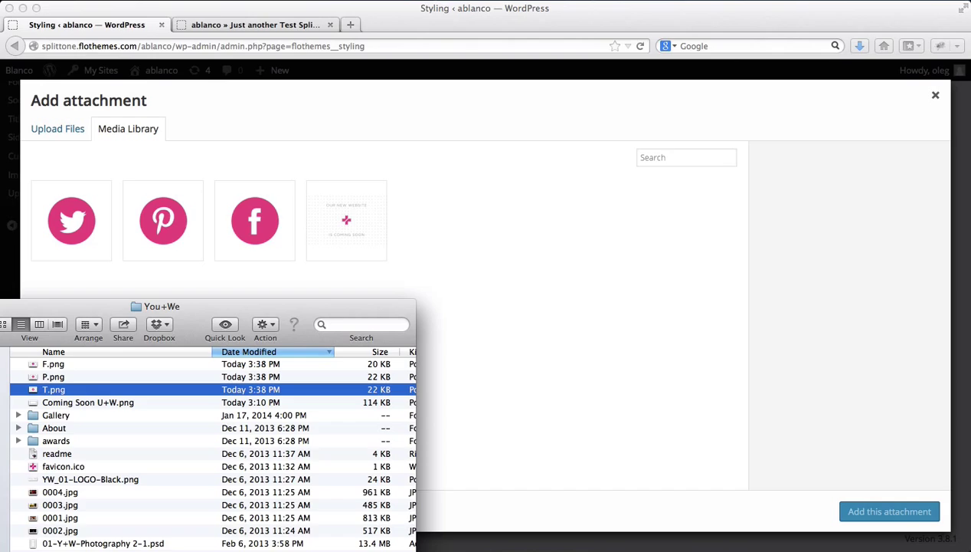
pyautogui.click(59, 468)
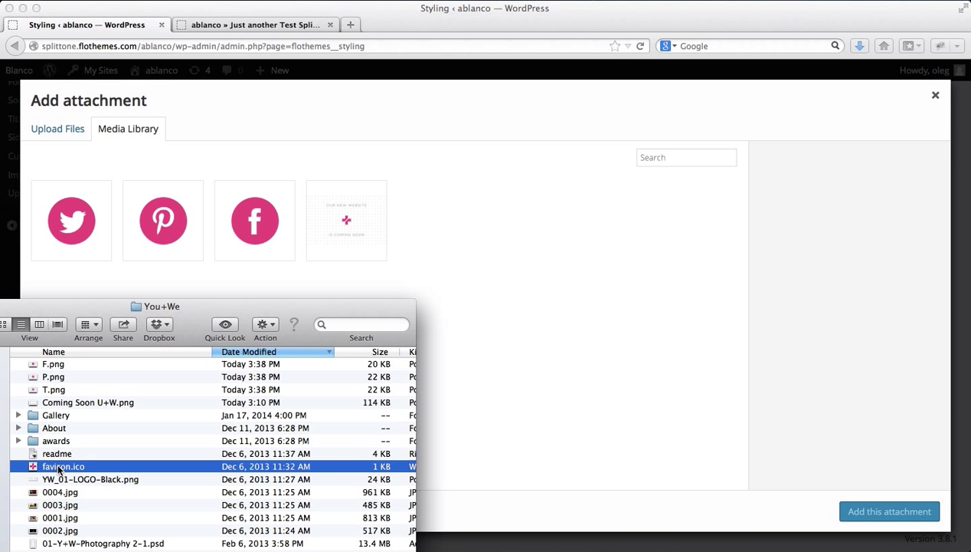
pyautogui.press('space')
pyautogui.press('space')
pyautogui.moveTo(59, 469); pyautogui.dragTo(132, 264)
pyautogui.click(173, 280)
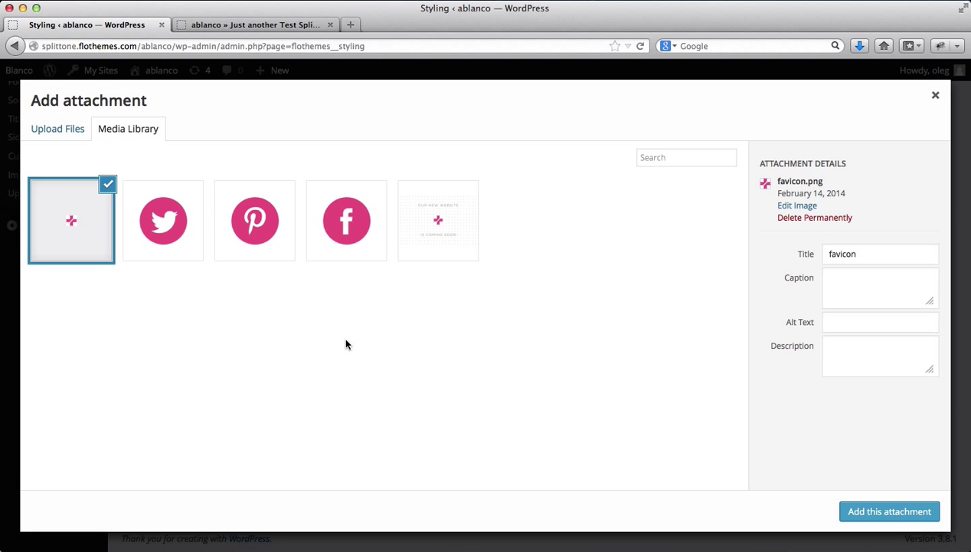
pyautogui.click(868, 510)
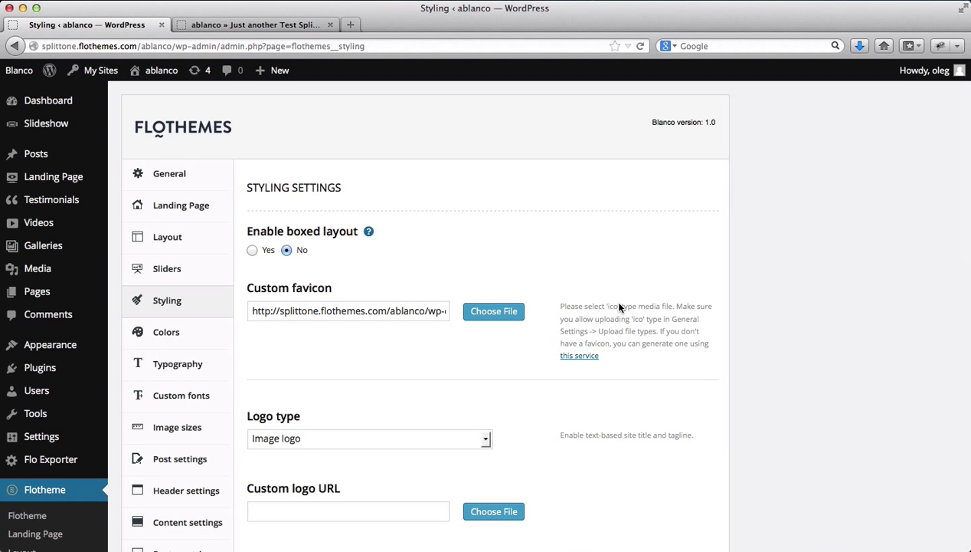
# Upload YW_01-LOGO-Black.png from Finder to the Media Library and set it as the Custom logo URL
pyautogui.scroll(-2, 618, 303)
pyautogui.scroll(-3, 619, 304)
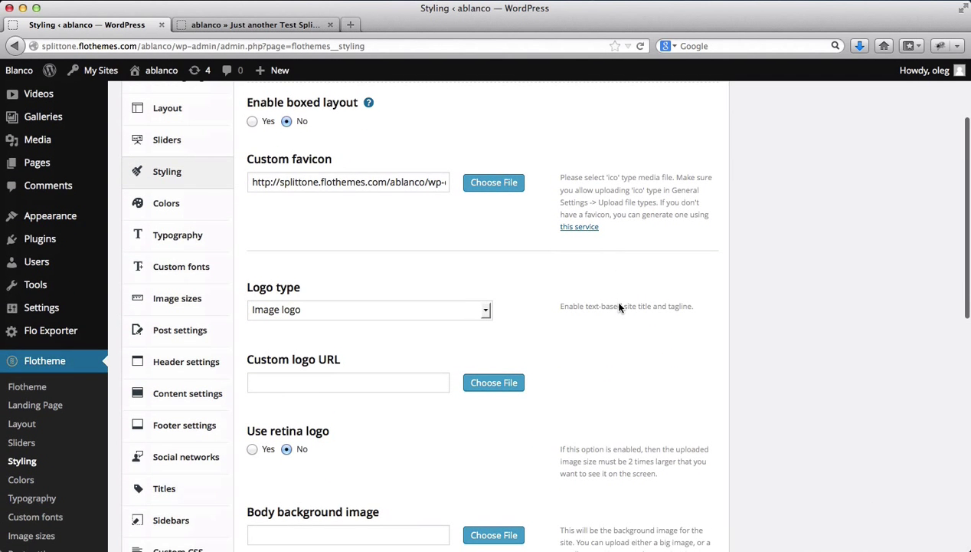
pyautogui.click(490, 383)
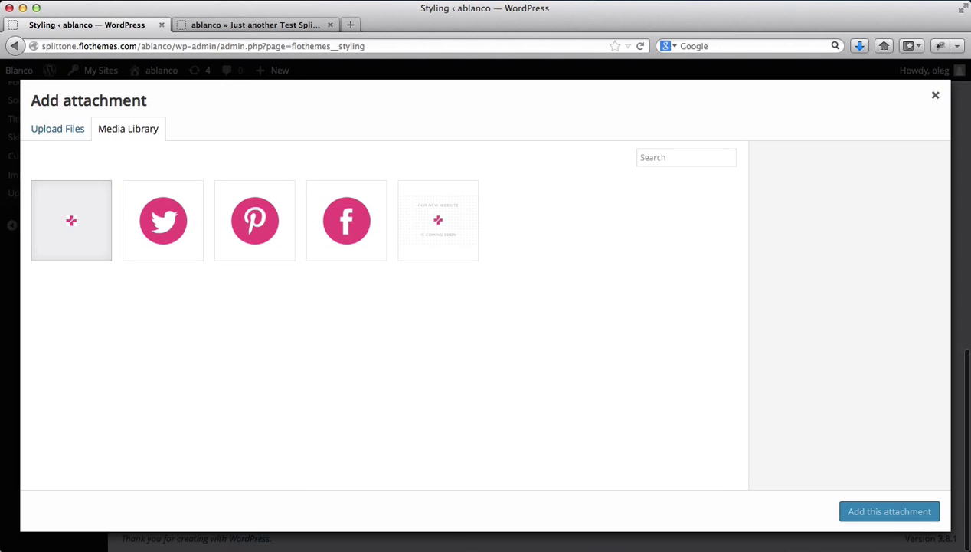
pyautogui.press('super+Tab')
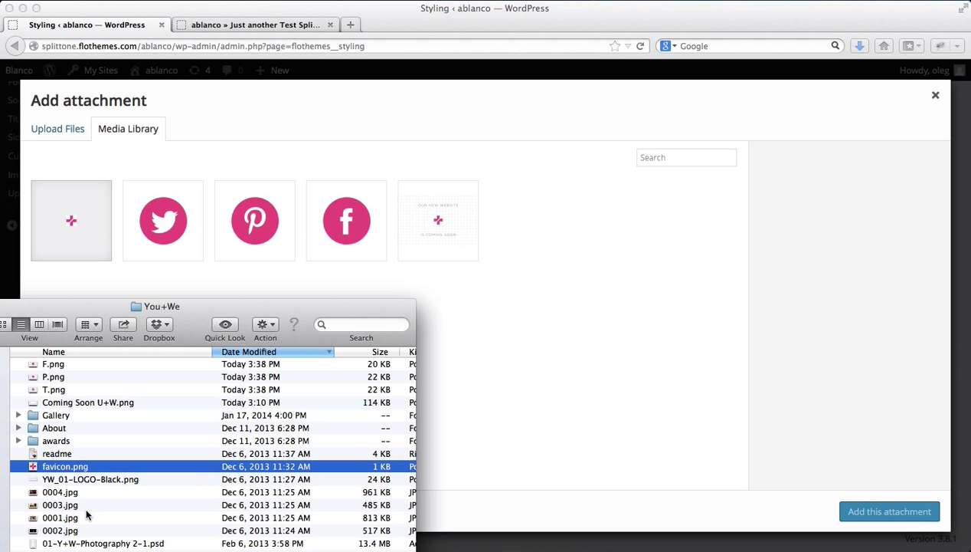
pyautogui.click(82, 543)
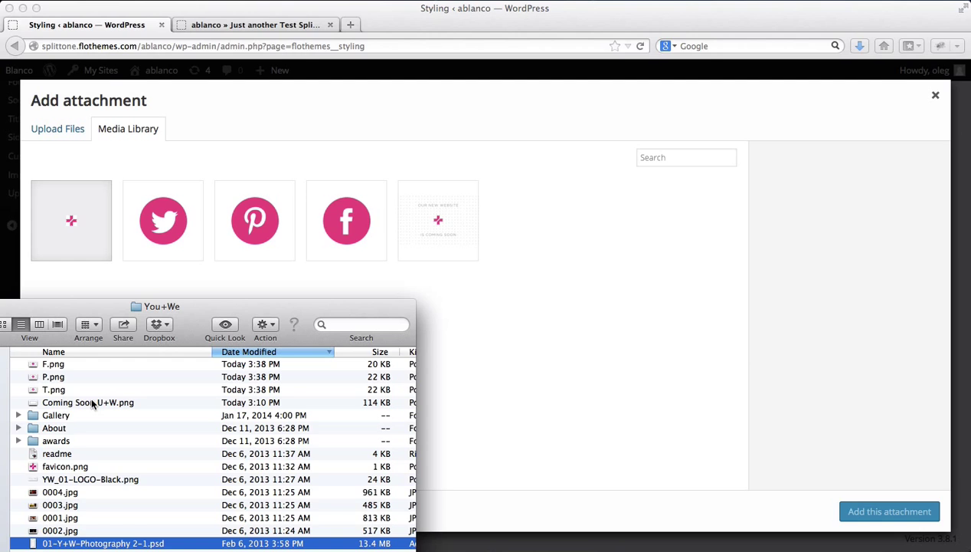
pyautogui.click(86, 479)
pyautogui.press('space')
pyautogui.press('space')
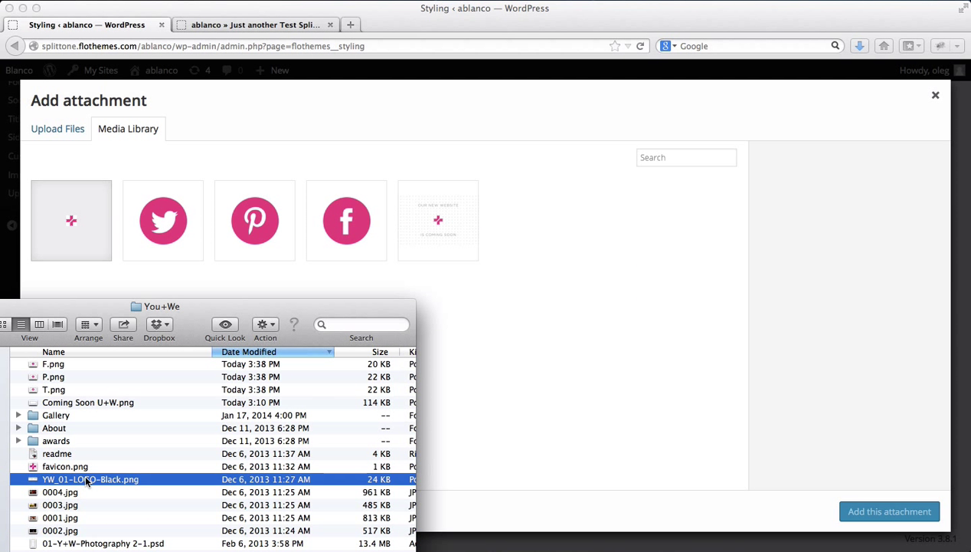
pyautogui.moveTo(84, 472); pyautogui.dragTo(160, 282)
pyautogui.click(159, 283)
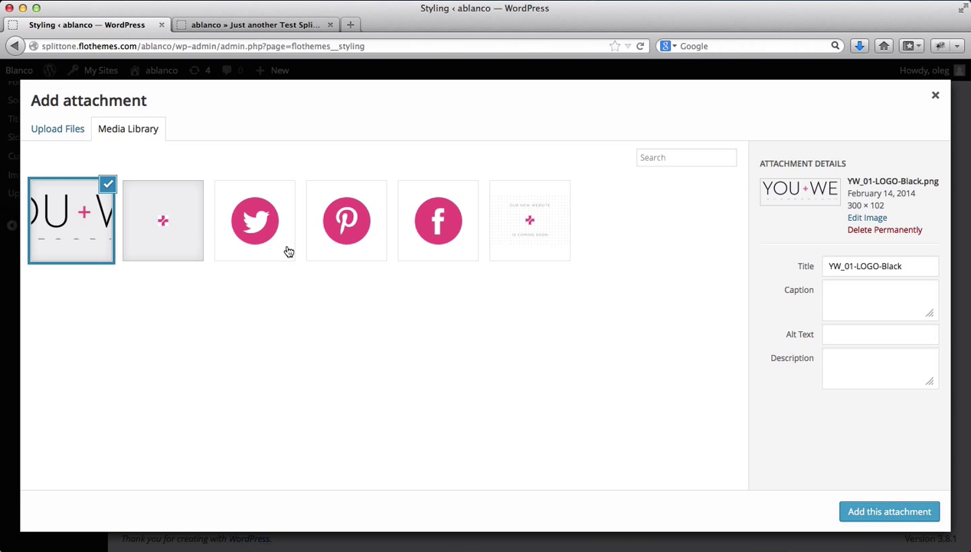
pyautogui.click(868, 511)
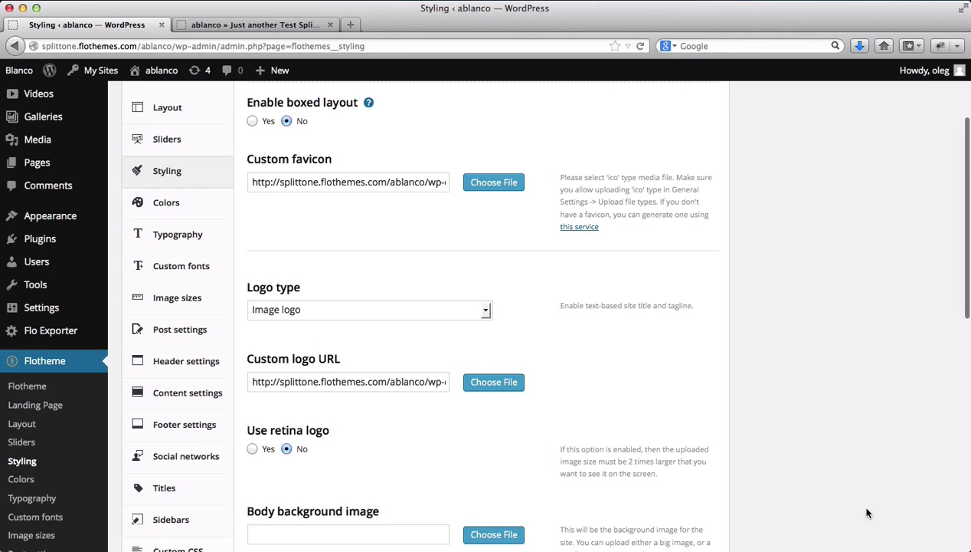
# Enable the retina logo option, save the Styling settings, and reload the site to see the YOU+WE logo
pyautogui.click(254, 450)
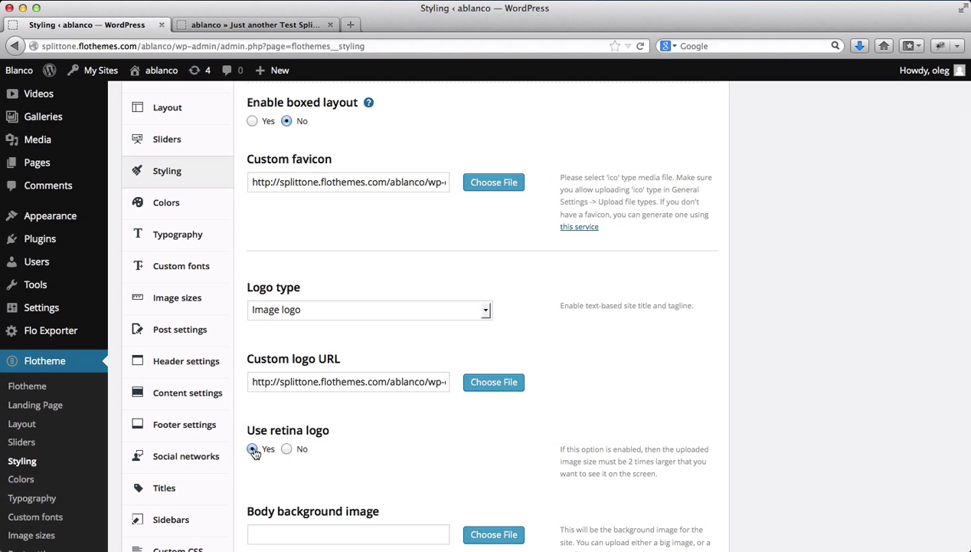
pyautogui.scroll(-5, 476, 411)
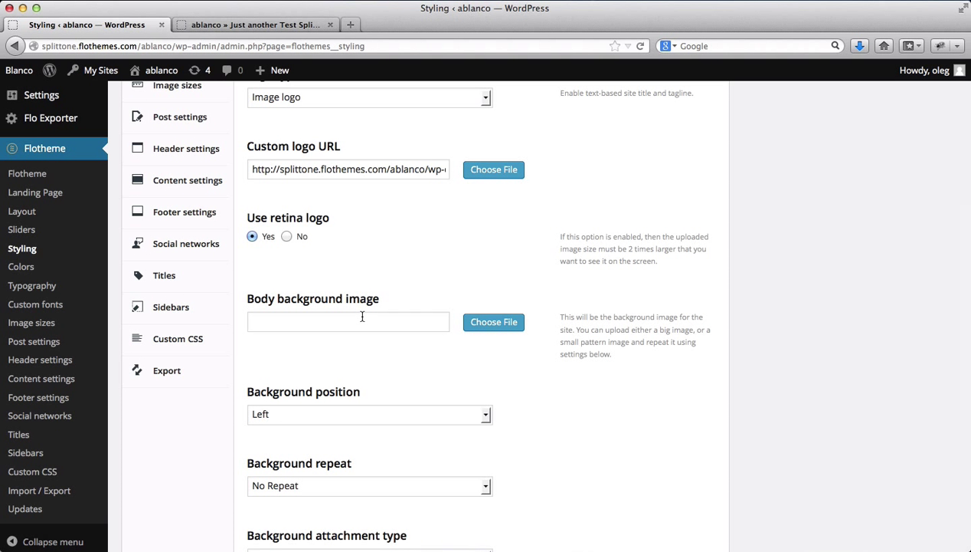
pyautogui.scroll(-8, 363, 317)
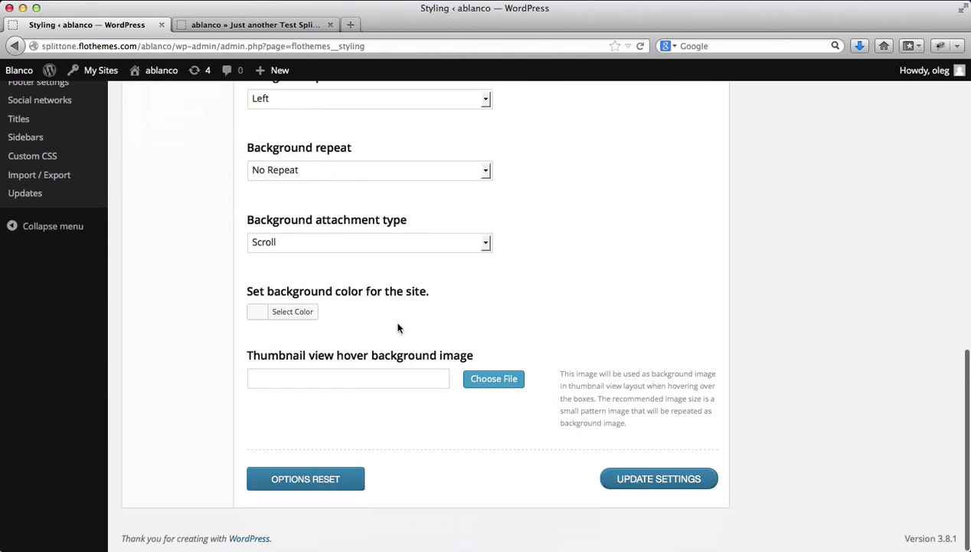
pyautogui.click(631, 481)
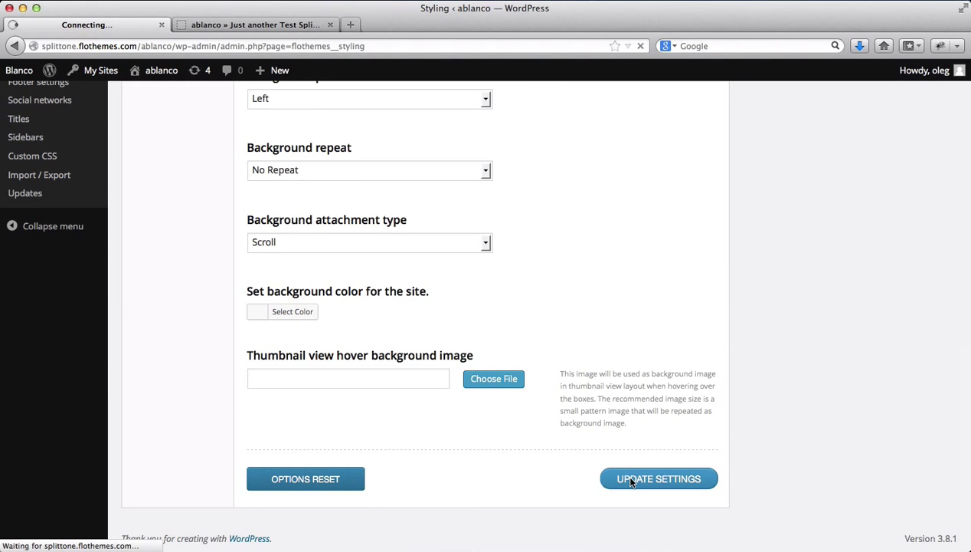
pyautogui.hotkey('ctrl', 'Tab')
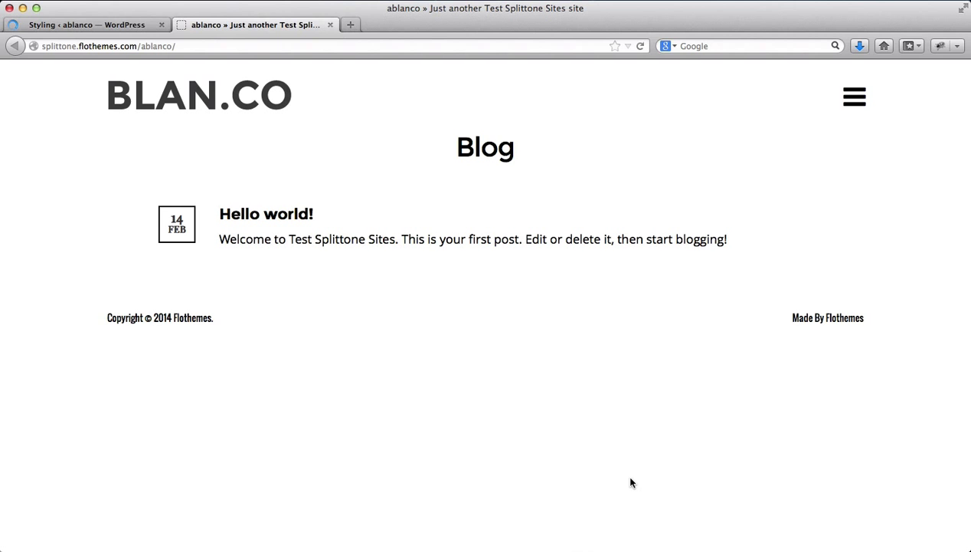
pyautogui.press('super+r')
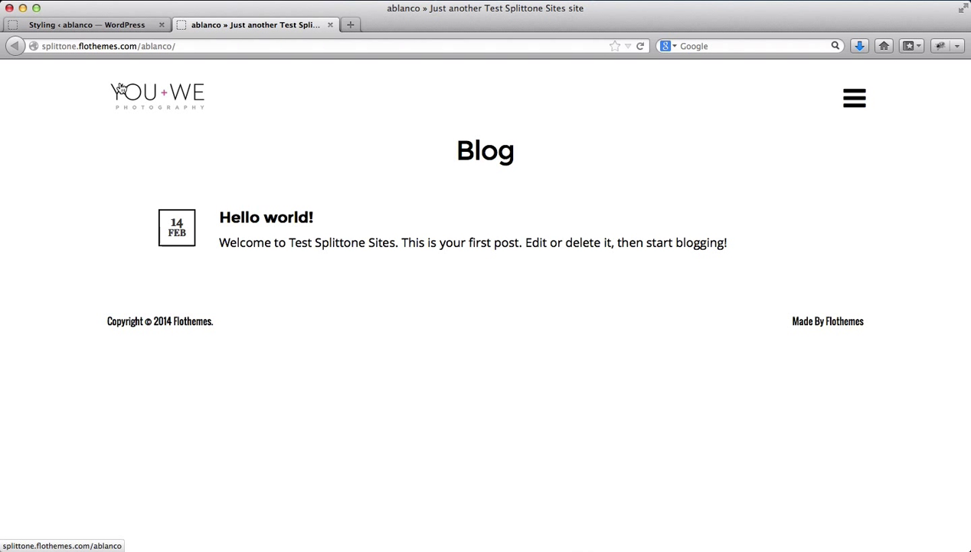
# Create and publish a new page titled 'Homepage'
pyautogui.click(125, 26)
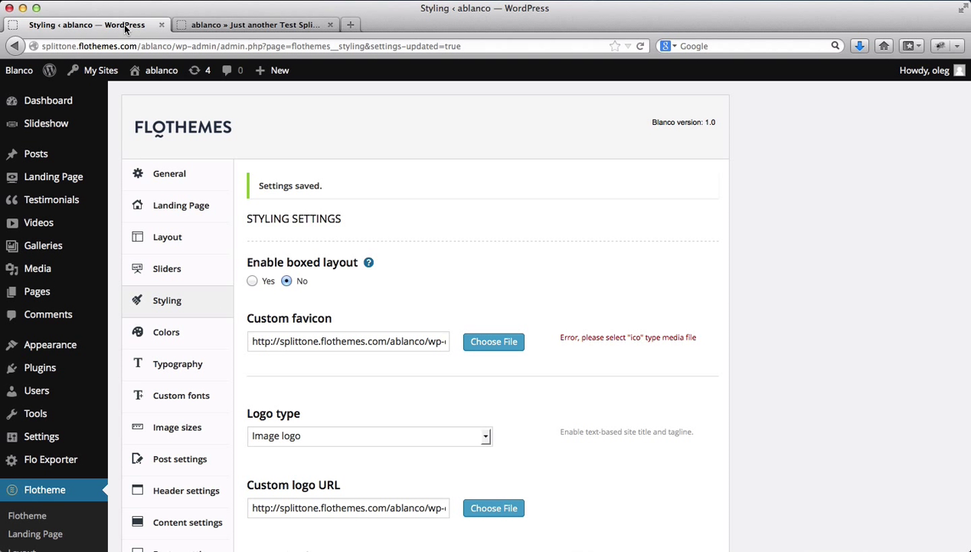
pyautogui.moveTo(43, 292)
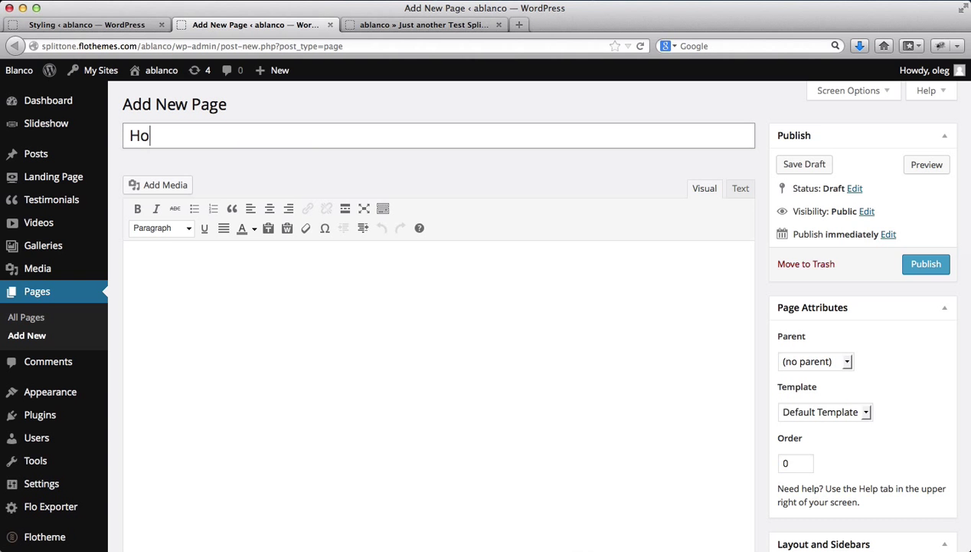
pyautogui.write('e')
pyautogui.press('BackSpace')
pyautogui.write('mepage')
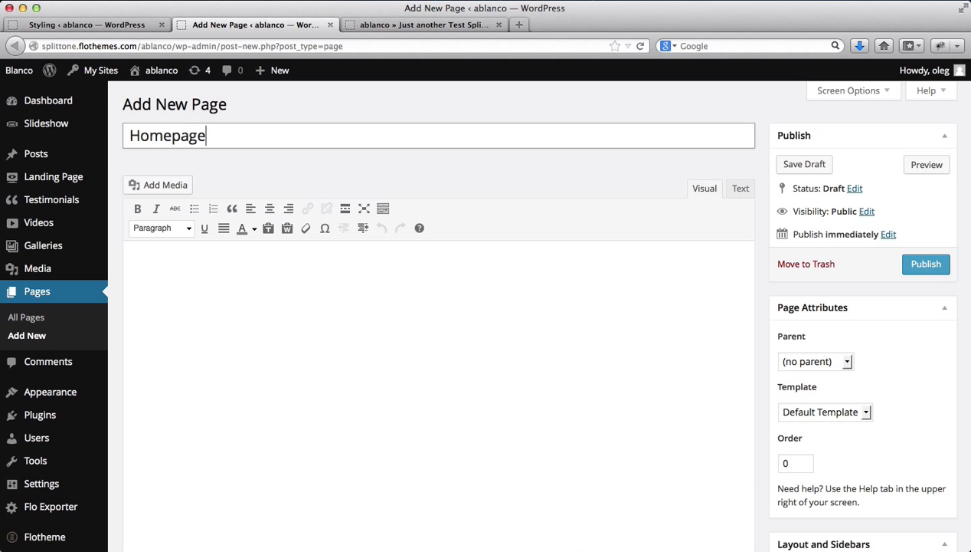
pyautogui.click(923, 265)
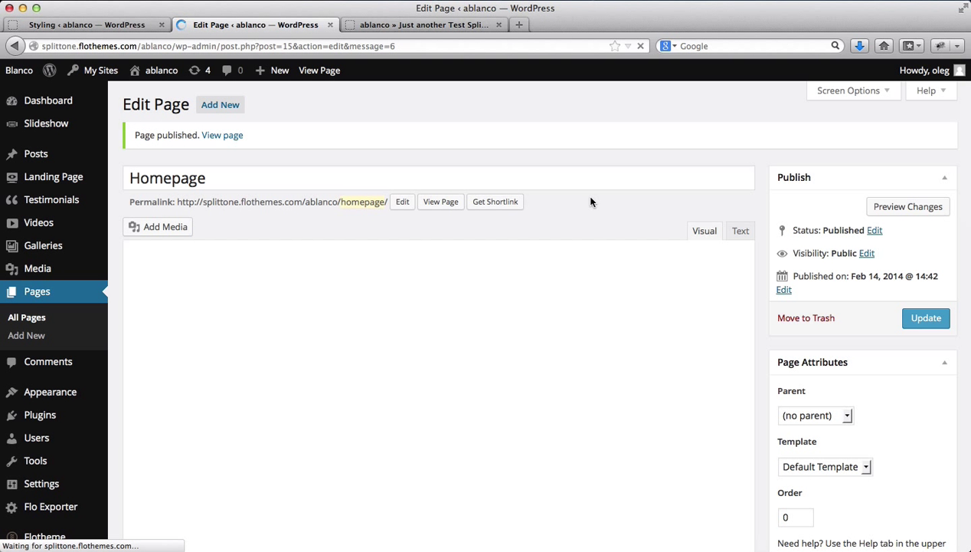
# Create and publish a second new page titled 'Blog'
pyautogui.click(222, 105)
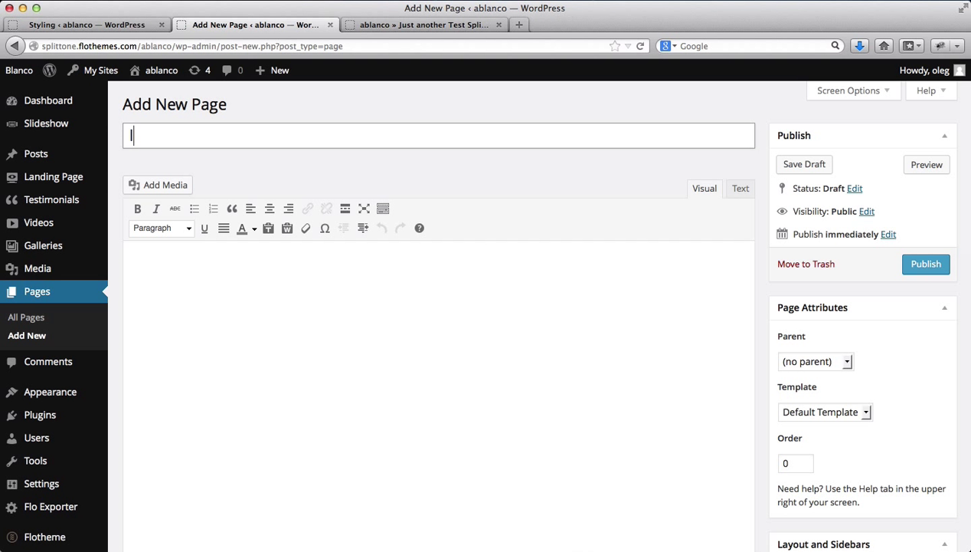
pyautogui.write('Blog')
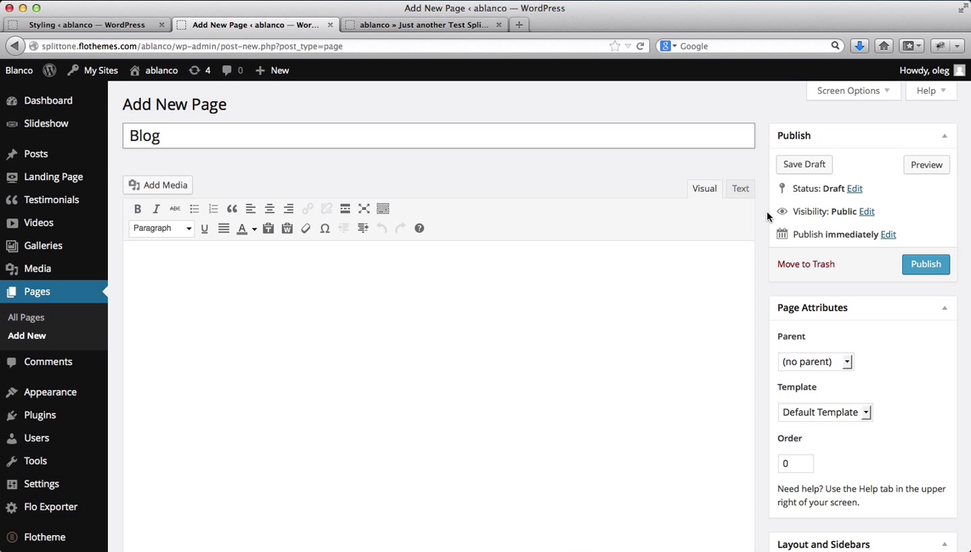
pyautogui.click(929, 266)
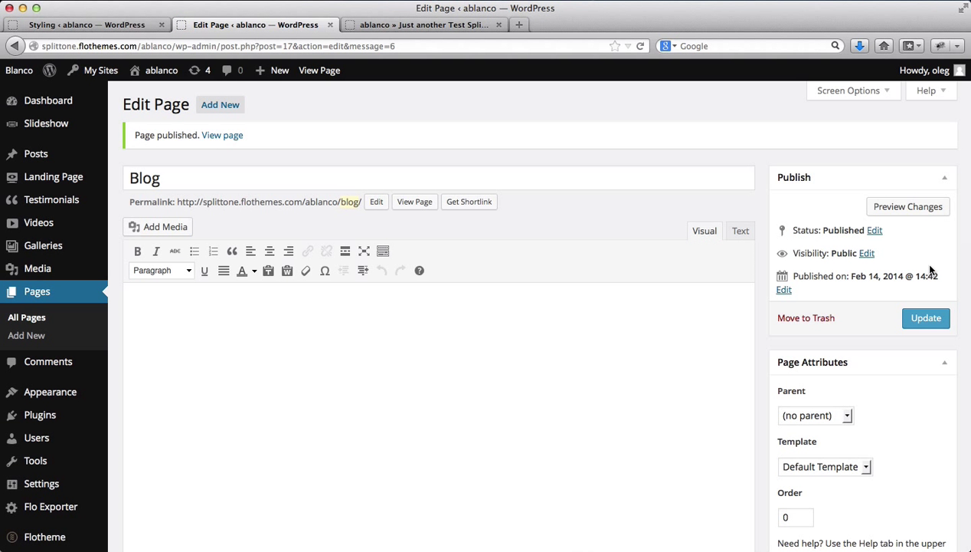
pyautogui.hotkey('ctrl', 'shift', 'Tab')
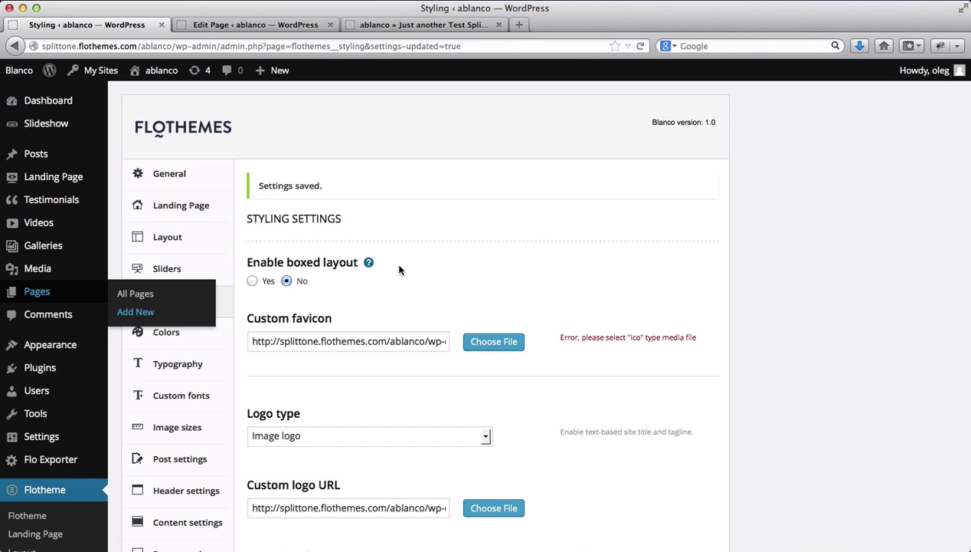
# In Reading settings, set static front page Homepage, posts page Blog, 5 posts per page; save and reload the site
pyautogui.scroll(-2, 182, 392)
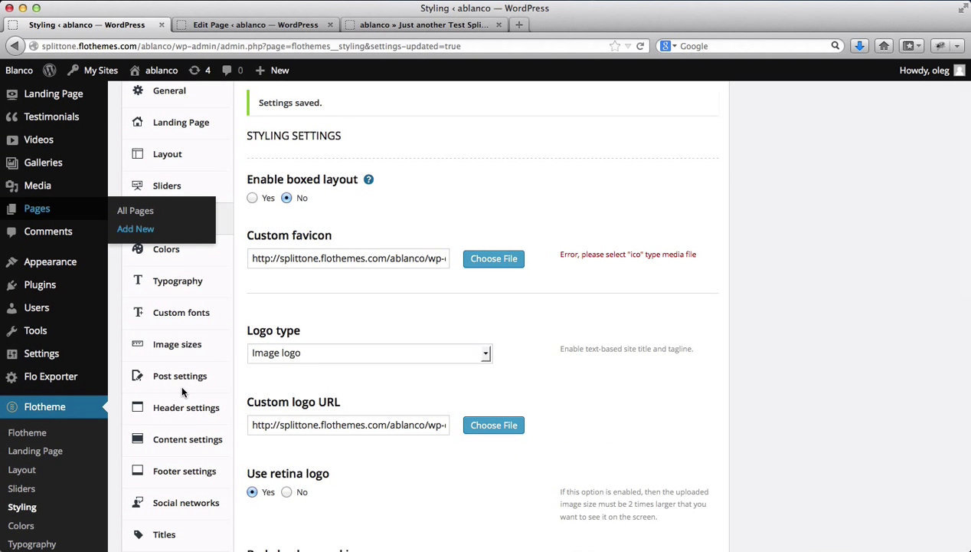
pyautogui.moveTo(78, 355)
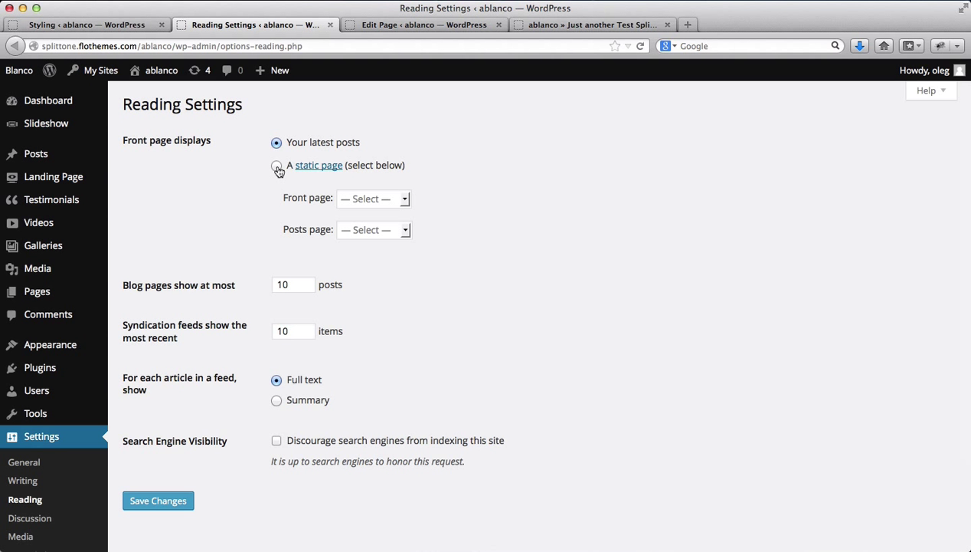
pyautogui.click(277, 167)
pyautogui.click(376, 199)
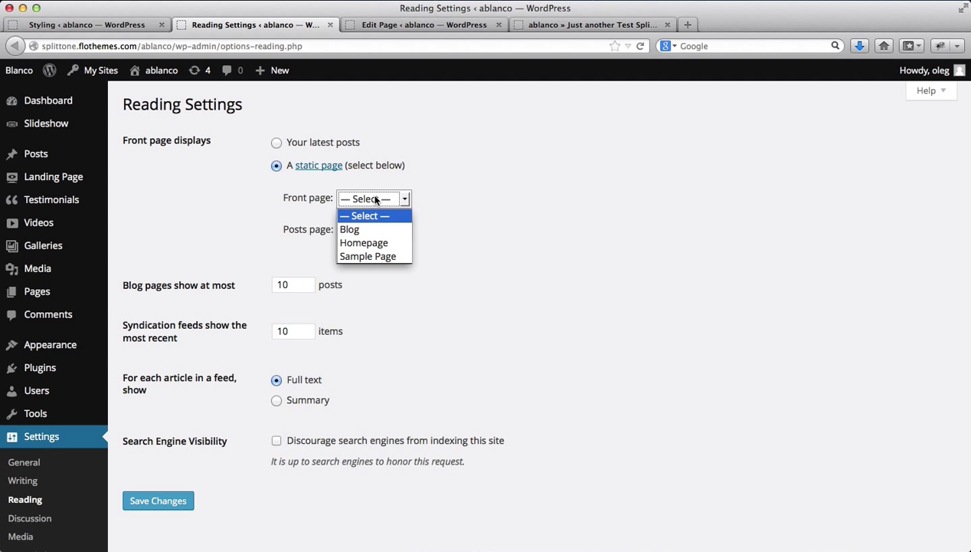
pyautogui.click(365, 244)
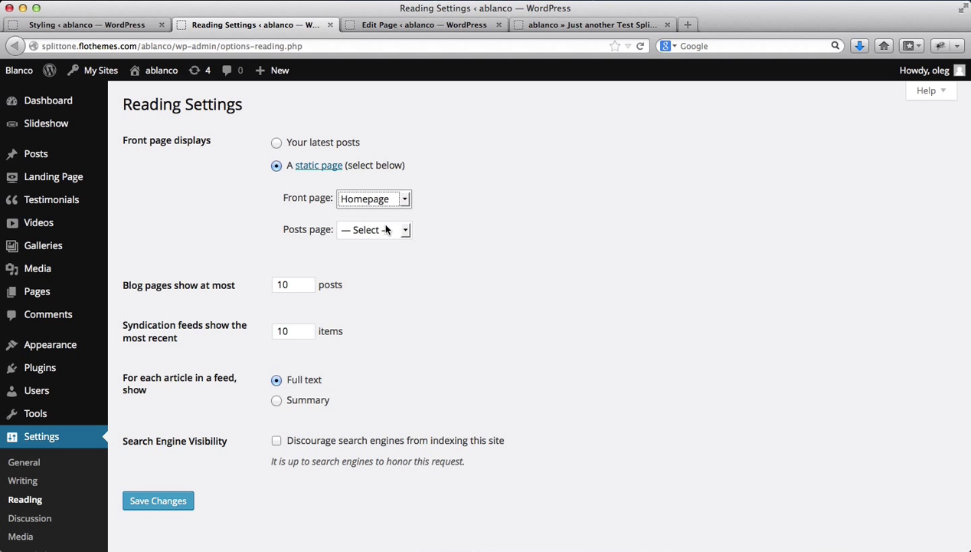
pyautogui.click(386, 230)
pyautogui.click(371, 262)
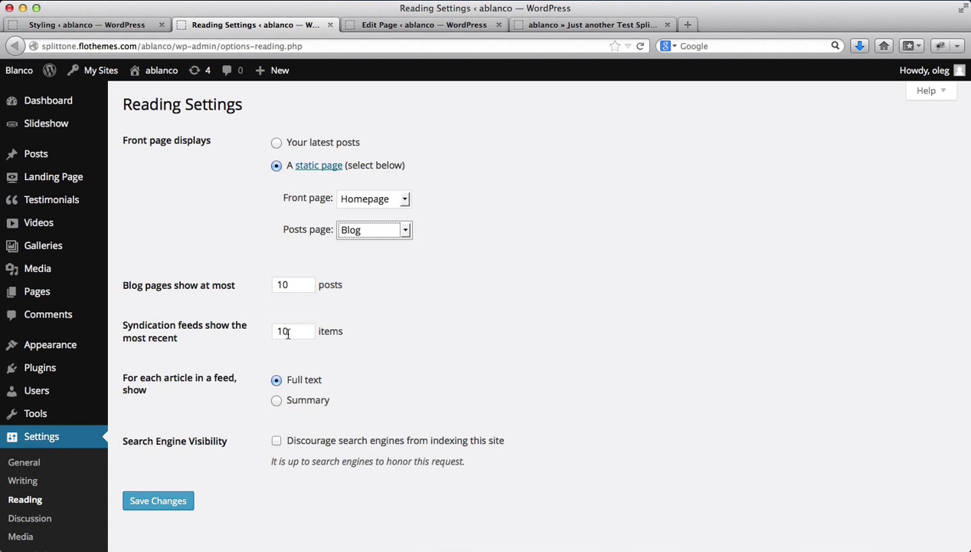
pyautogui.doubleClick(292, 284)
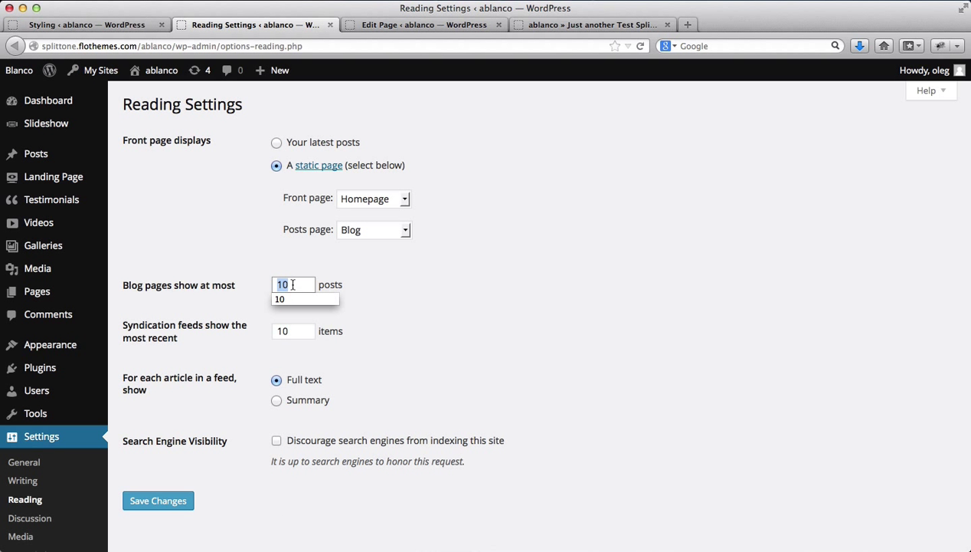
pyautogui.write('5')
pyautogui.click(403, 276)
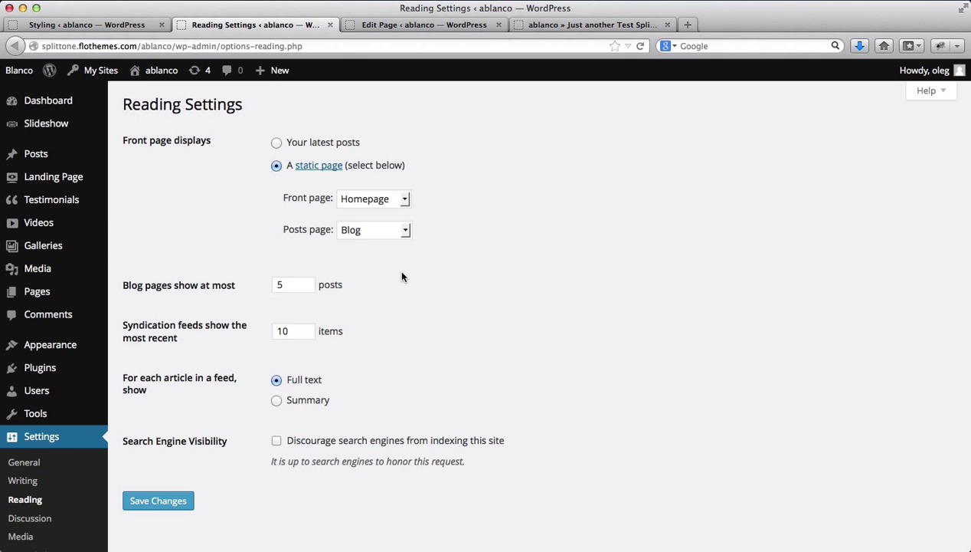
pyautogui.click(158, 501)
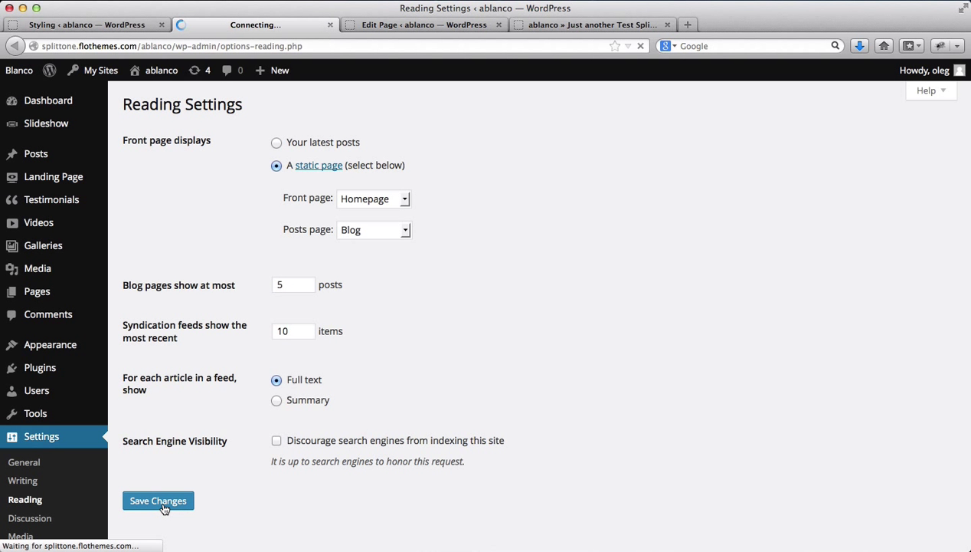
pyautogui.press('super+4')
pyautogui.press('super+r')
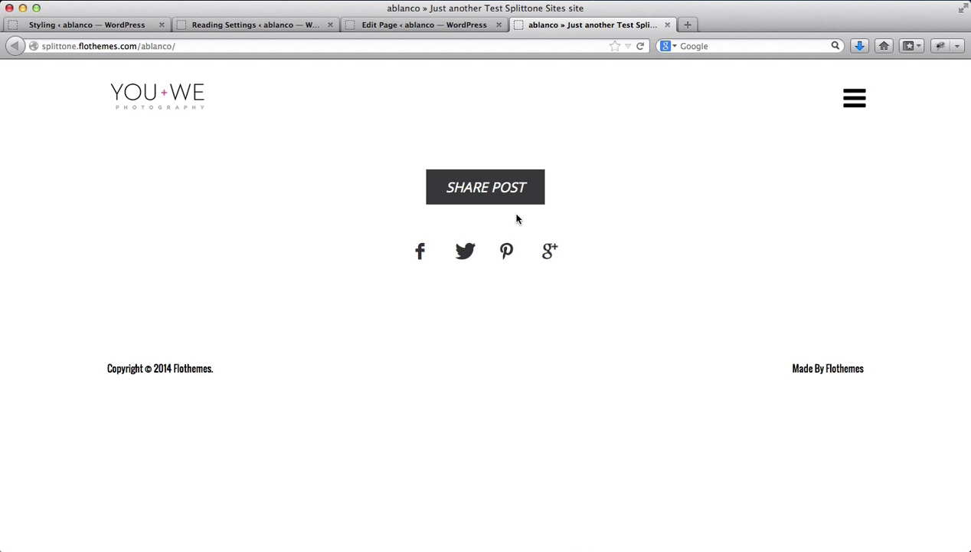
# Switch to the Edit Page tab and open Pages > All Pages
pyautogui.hotkey('ctrl', 'shift', 'Tab')
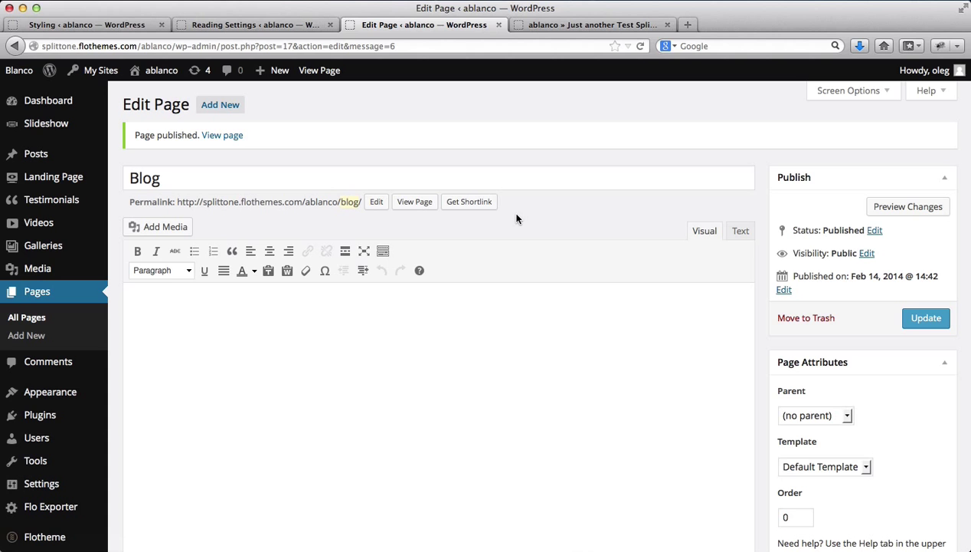
pyautogui.click(41, 325)
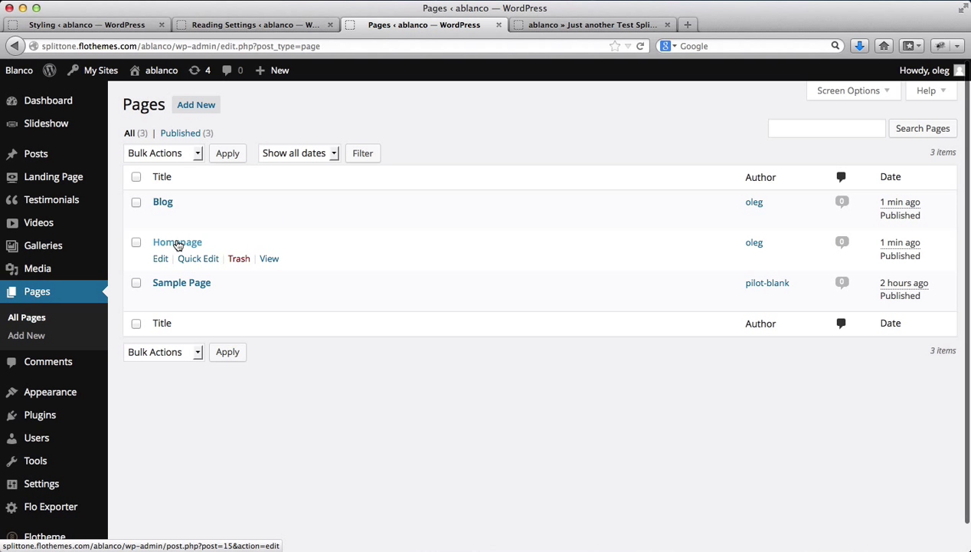
# Open Homepage for editing and turn off comments and trackbacks/pingbacks in its discussion options
pyautogui.click(177, 243)
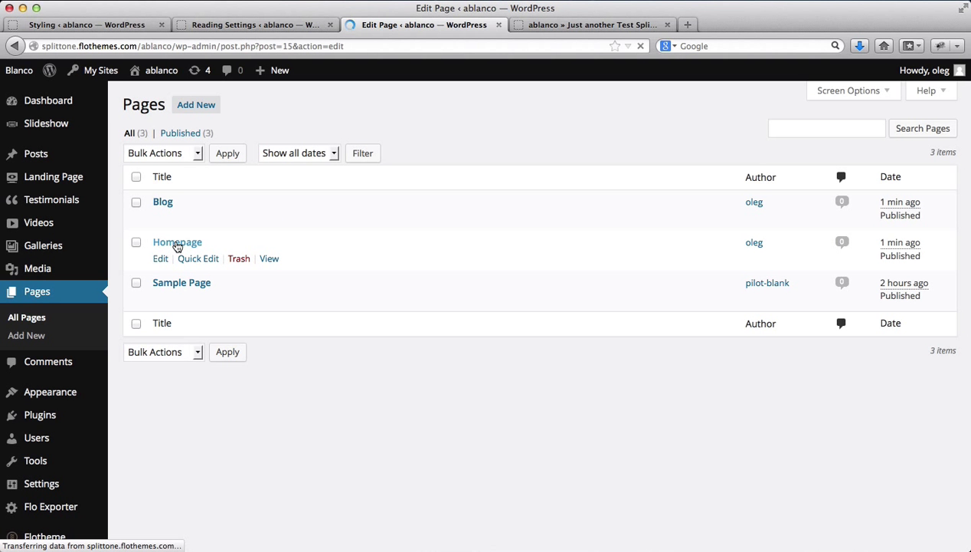
pyautogui.scroll(-10, 175, 245)
pyautogui.scroll(-3, 175, 245)
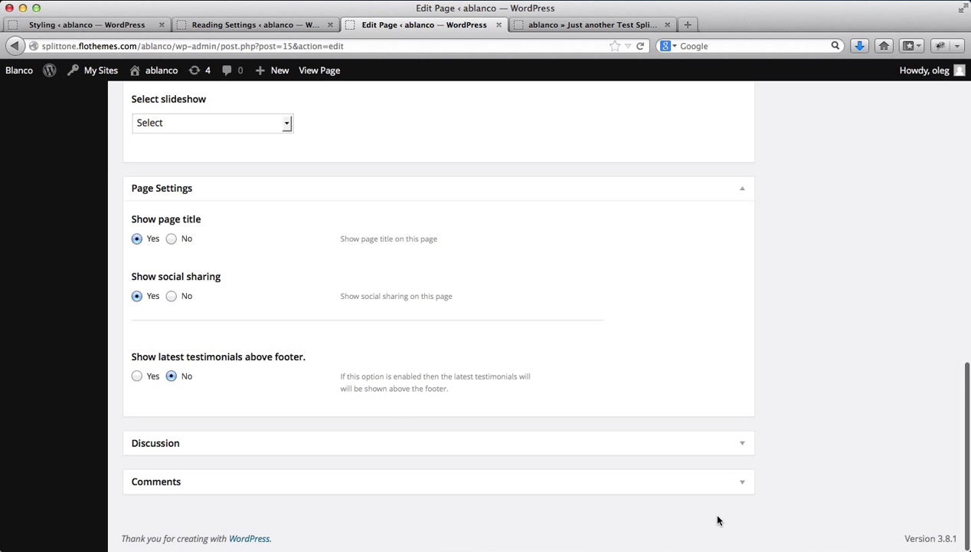
pyautogui.click(743, 485)
pyautogui.scroll(-2, 741, 486)
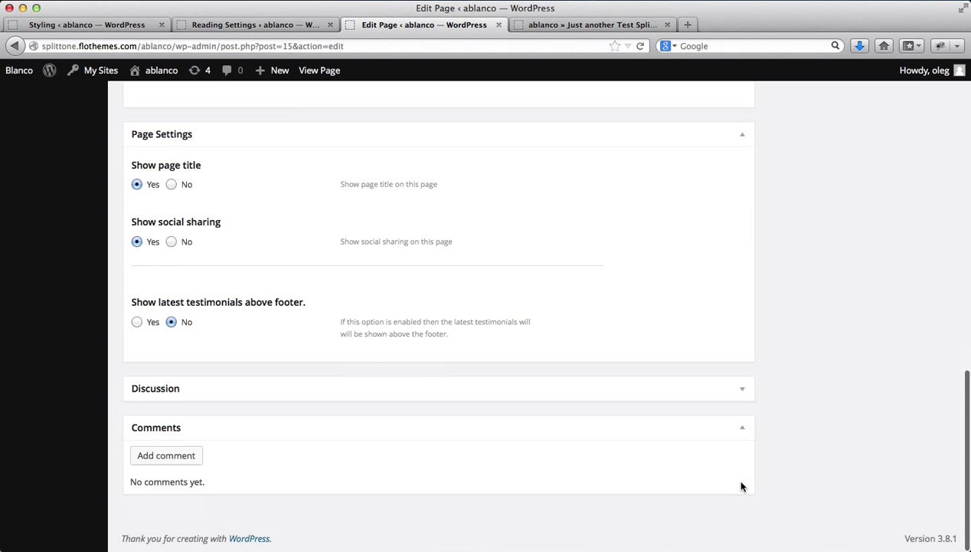
pyautogui.click(742, 394)
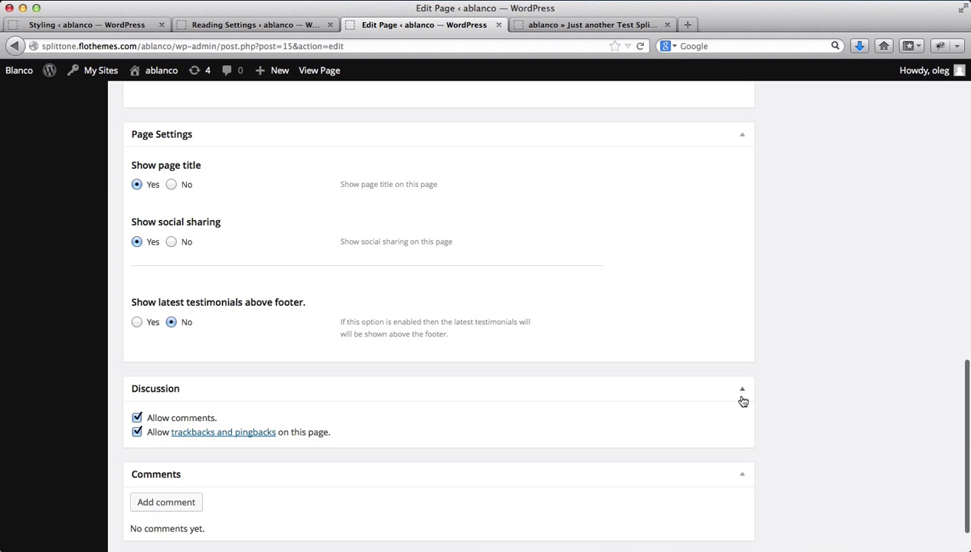
pyautogui.click(136, 417)
pyautogui.click(137, 432)
pyautogui.press('Return')
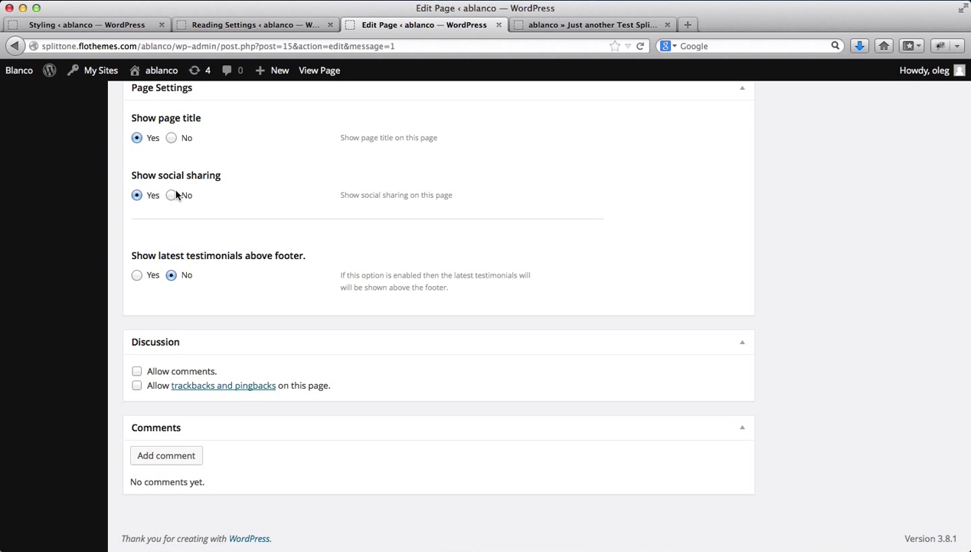
# Hide social sharing and the page title on Homepage, update it, and reload the live site
pyautogui.click(173, 195)
pyautogui.scroll(2, 248, 223)
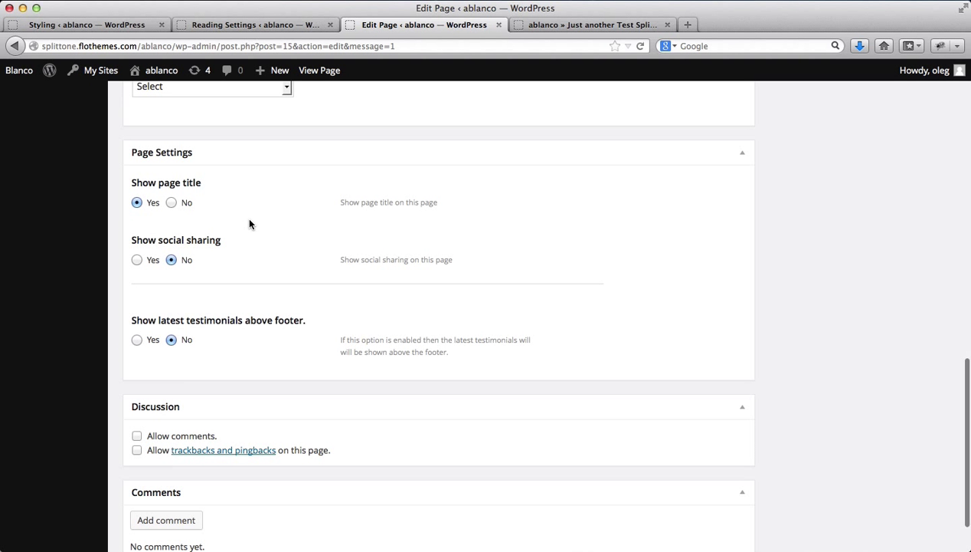
pyautogui.click(172, 203)
pyautogui.scroll(-2, 304, 314)
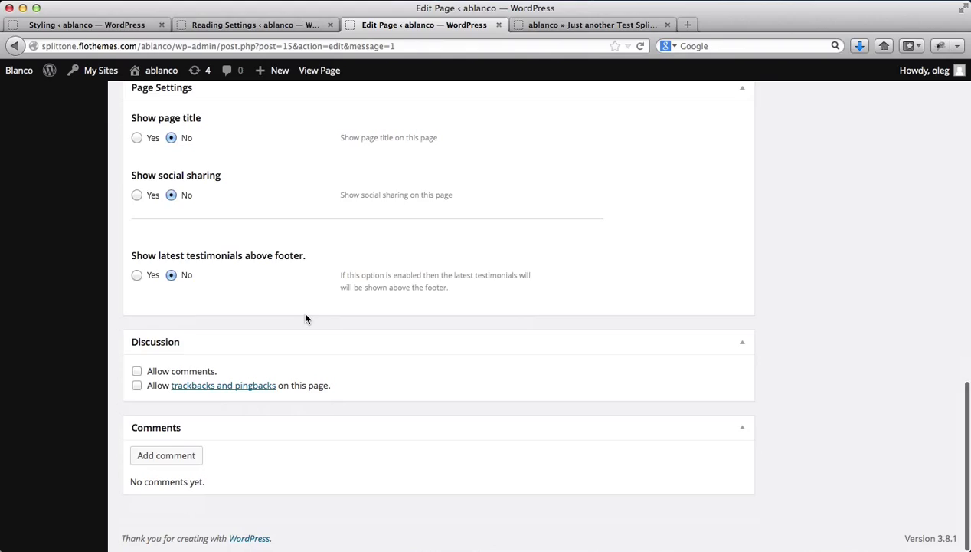
pyautogui.scroll(10, 305, 318)
pyautogui.scroll(11, 630, 342)
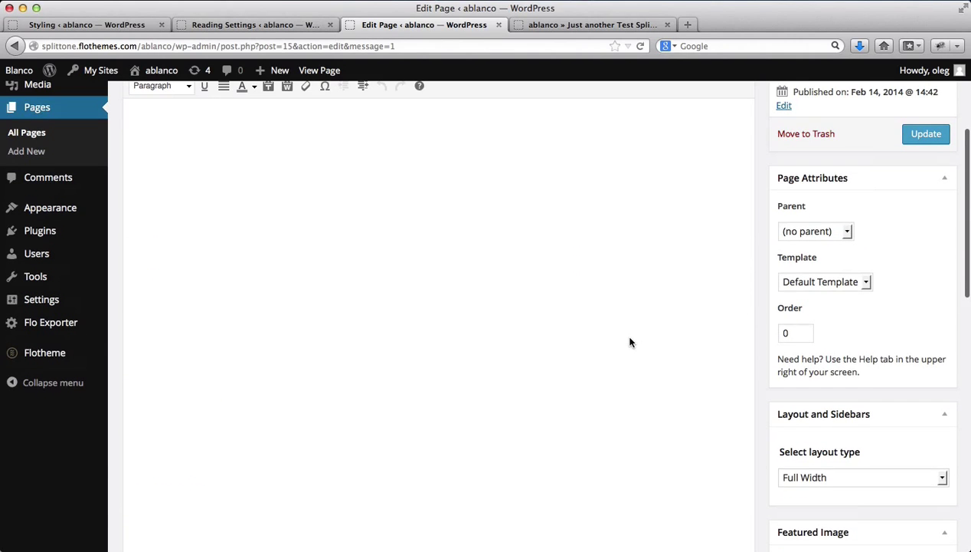
pyautogui.scroll(2, 630, 342)
pyautogui.click(924, 276)
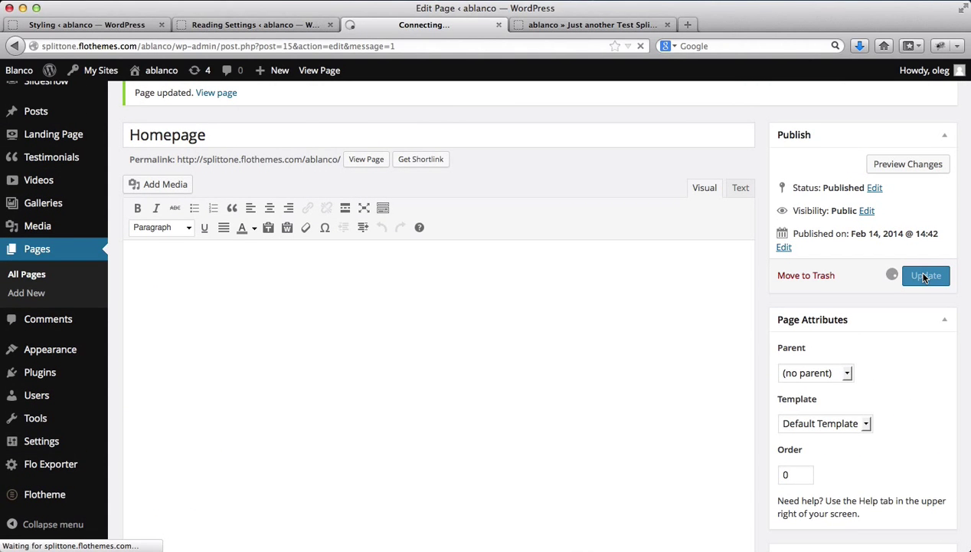
pyautogui.hotkey('ctrl', 'Tab')
pyautogui.press('super+r')
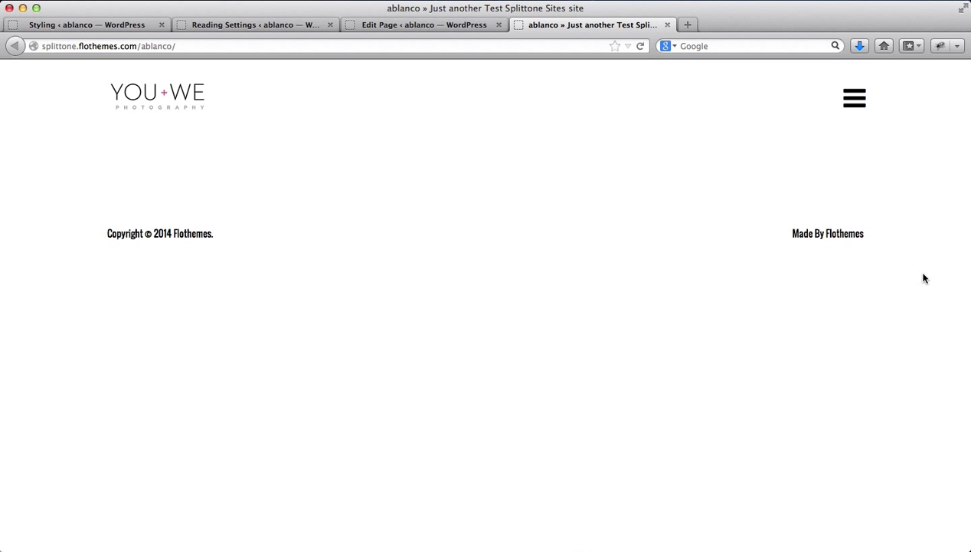
# Close the Reading Settings tab and open the empty Slideshow list from the admin sidebar
pyautogui.hotkey('ctrl', 'shift', 'Tab')
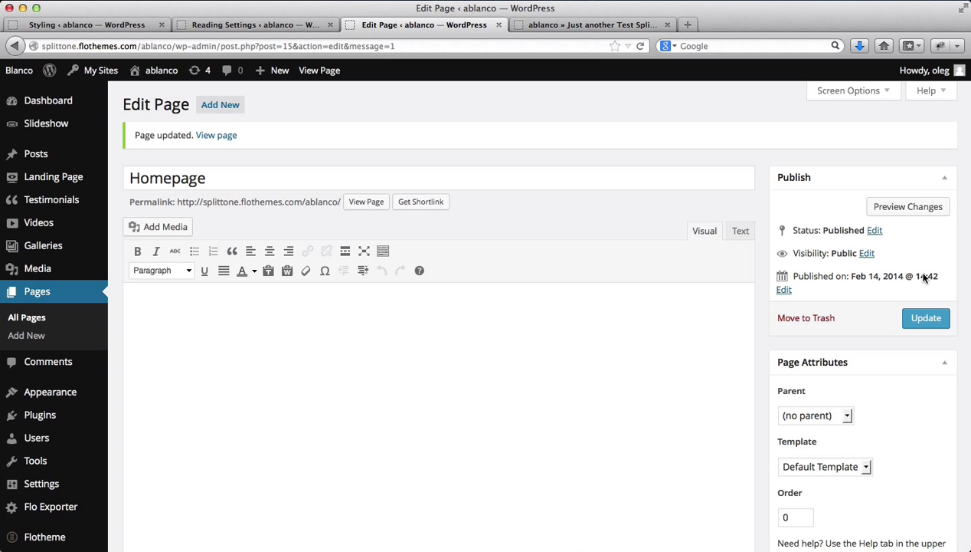
pyautogui.hotkey('ctrl', 'shift', 'Tab')
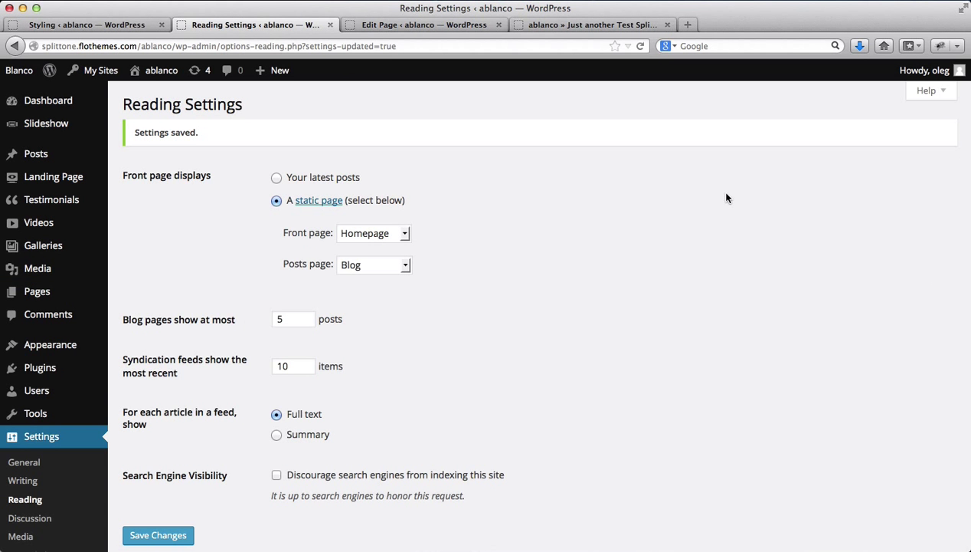
pyautogui.hotkey('ctrl', 'w')
pyautogui.hotkey('ctrl', 'shift', 'Tab')
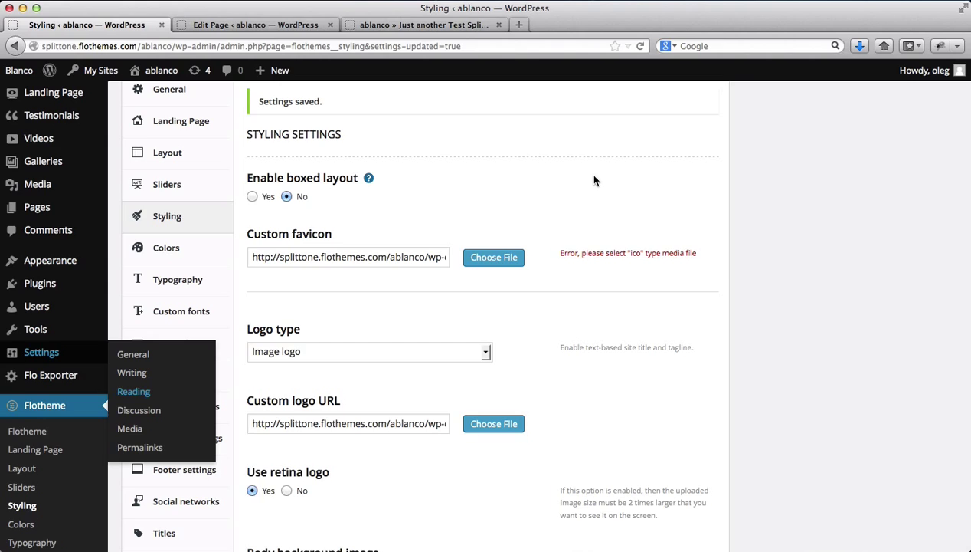
pyautogui.scroll(3, 32, 330)
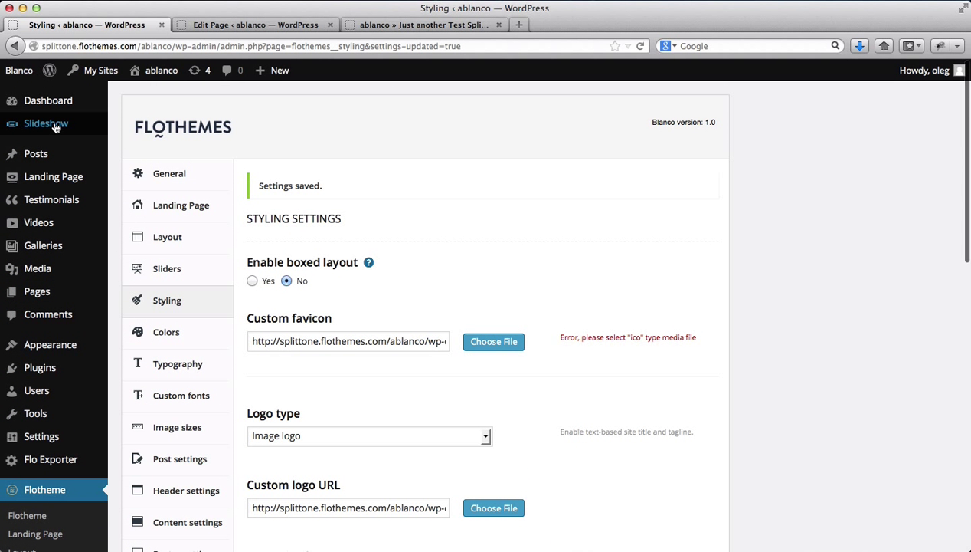
pyautogui.click(46, 123)
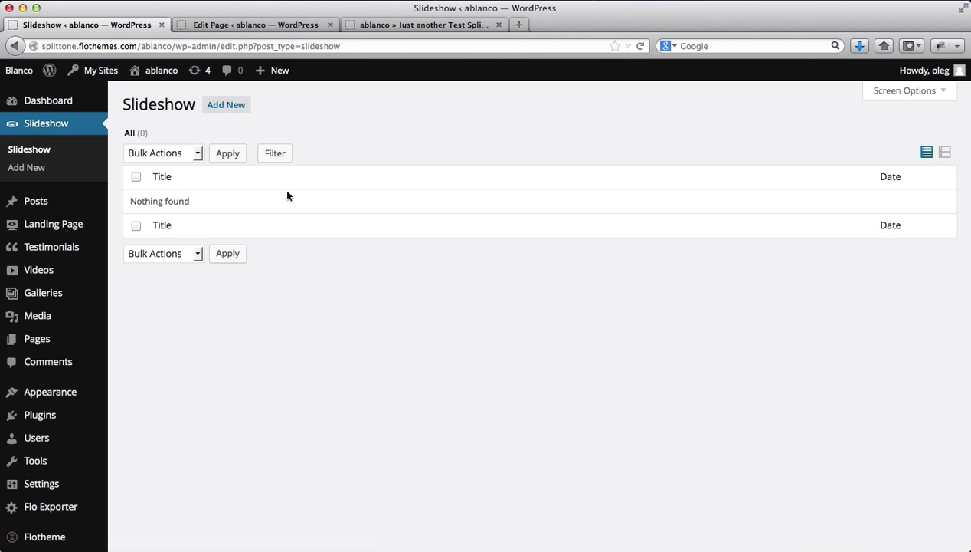
# Start a new slideshow named 'Homepage SlideShow' and open the Add attachment dialog for slide one
pyautogui.click(218, 110)
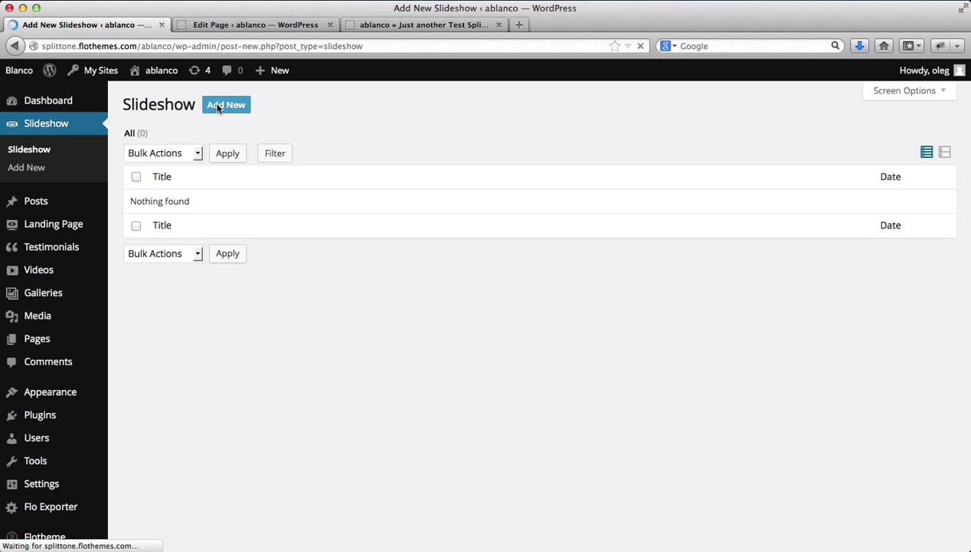
pyautogui.write('Hom')
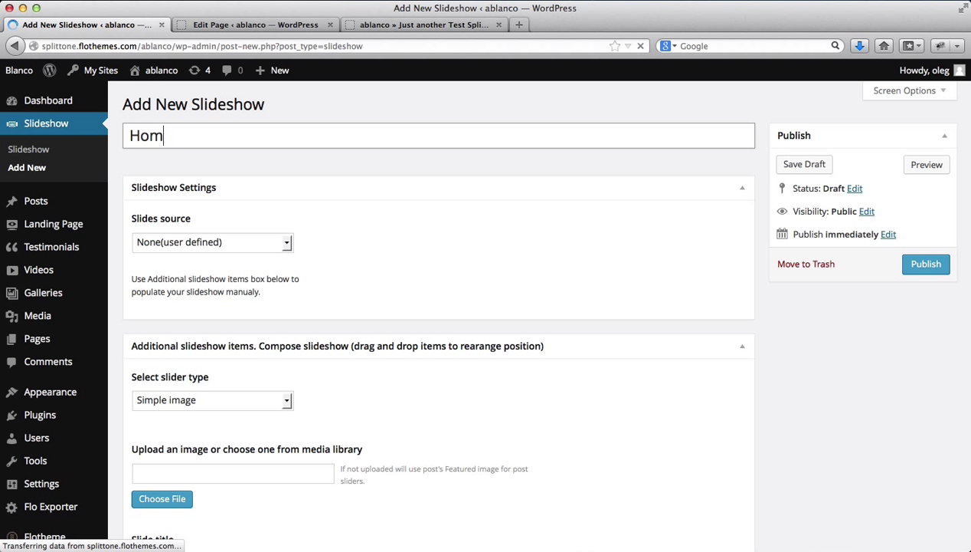
pyautogui.write('epage SlideShow')
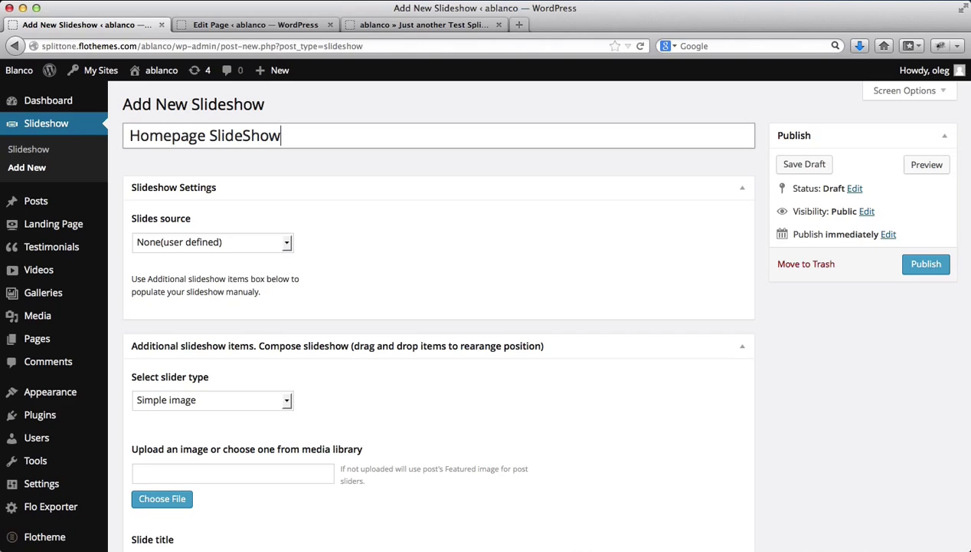
pyautogui.scroll(-3, 369, 367)
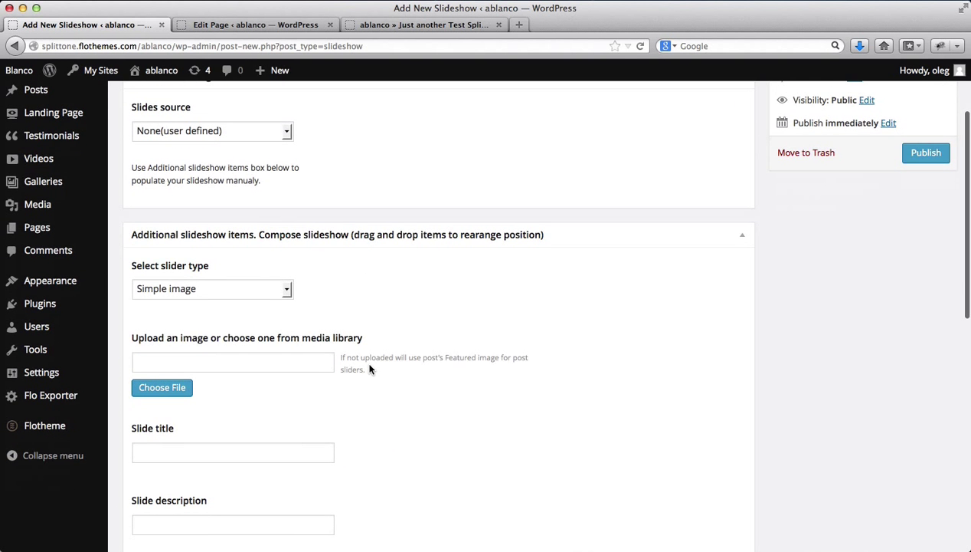
pyautogui.click(162, 387)
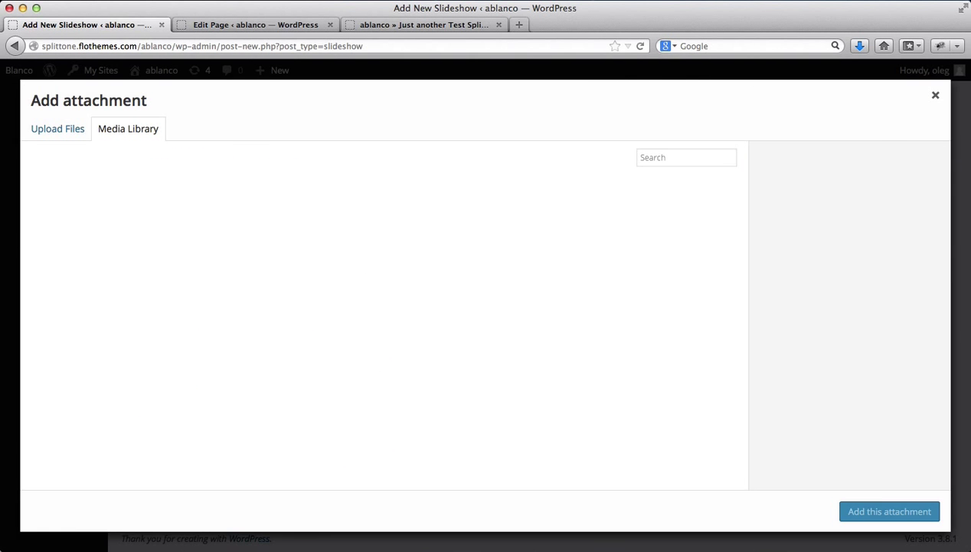
# Upload 0004.jpg, 0003.jpg and 0001.jpg from Finder into the Media Library
pyautogui.press('super+Tab')
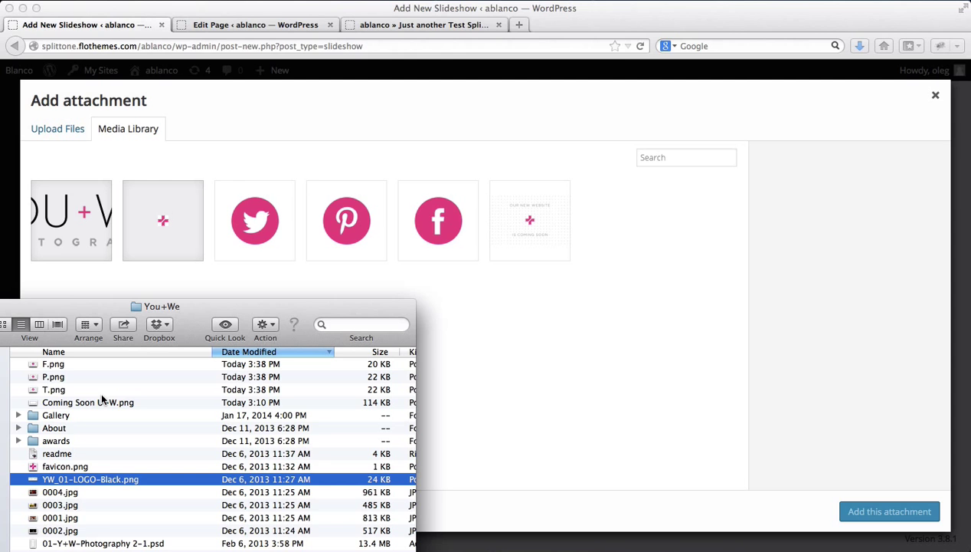
pyautogui.click(61, 493)
pyautogui.hotkey('shift', 'Down')
pyautogui.hotkey('shift', 'Down')
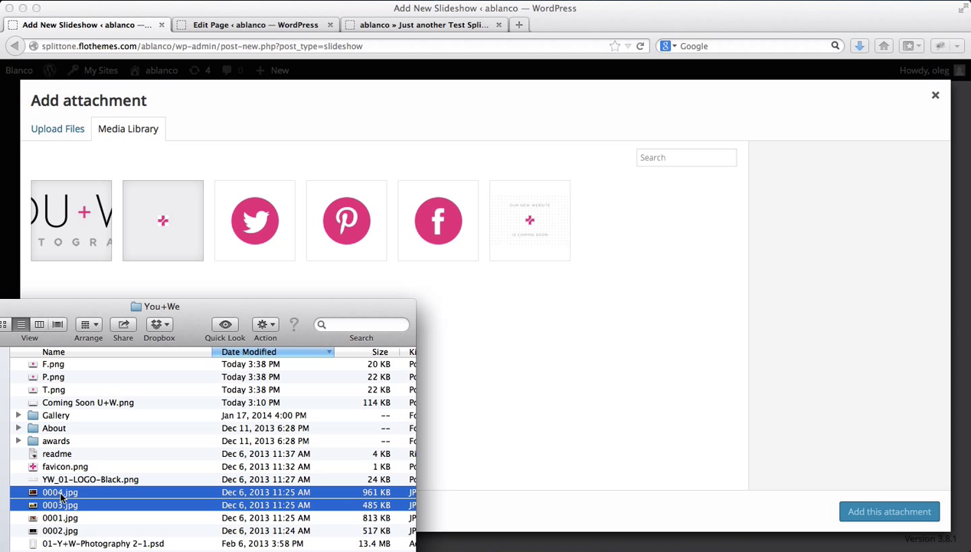
pyautogui.moveTo(62, 495); pyautogui.dragTo(180, 257)
pyautogui.click(224, 280)
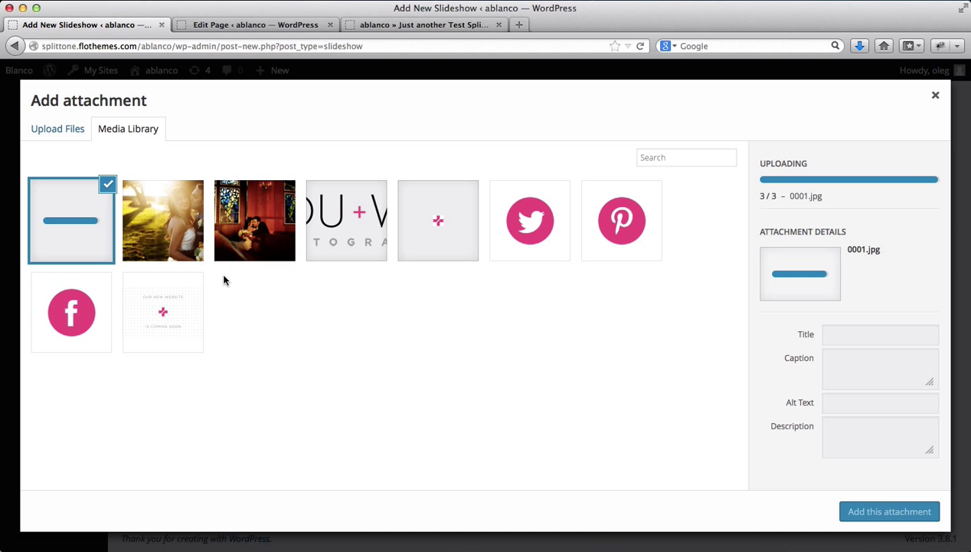
# Attach the stained-glass photo 0004.jpg as the first slide's image
pyautogui.click(245, 227)
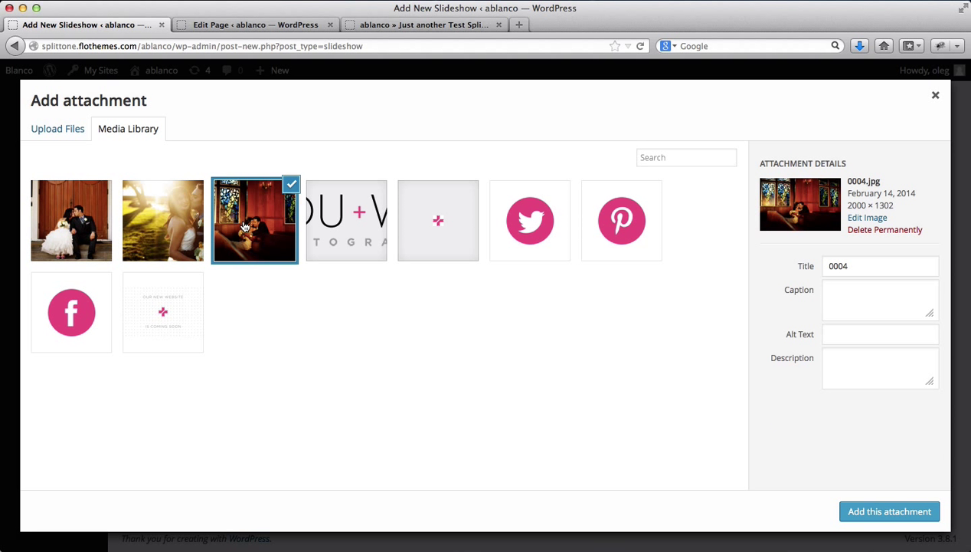
pyautogui.click(162, 214)
pyautogui.click(239, 218)
pyautogui.click(856, 513)
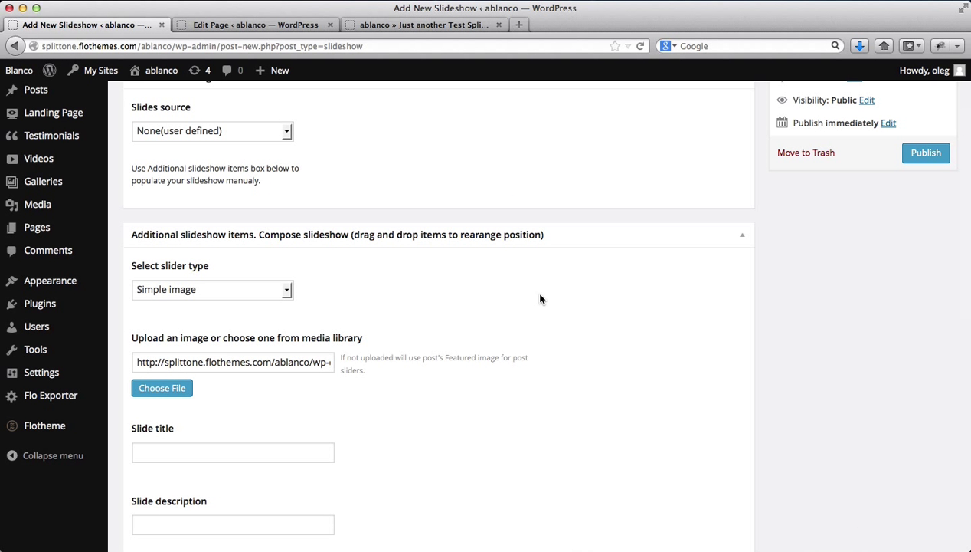
# Go through the 0004.jpg slide's title and other fields and add the stained-glass slide to the slideshow
pyautogui.scroll(-3, 540, 299)
pyautogui.scroll(-1, 540, 299)
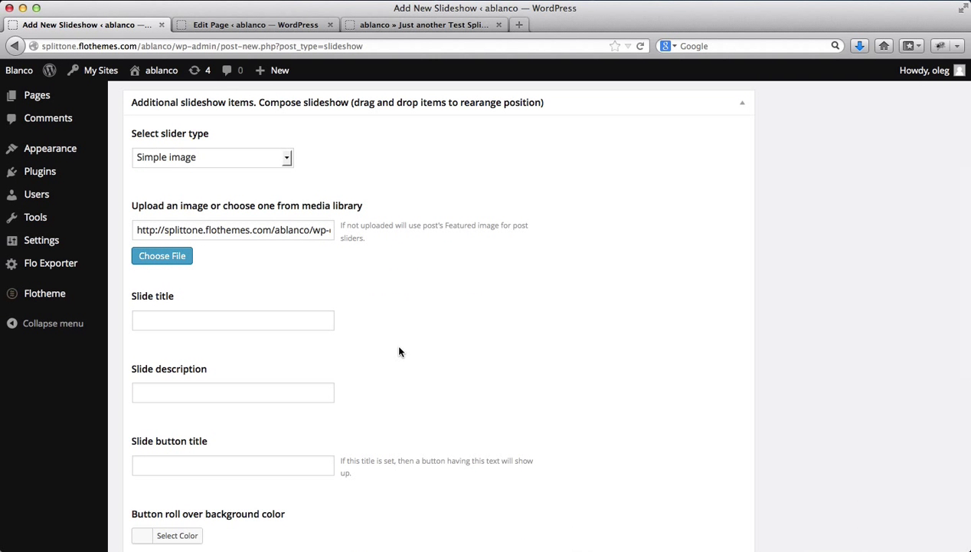
pyautogui.click(251, 314)
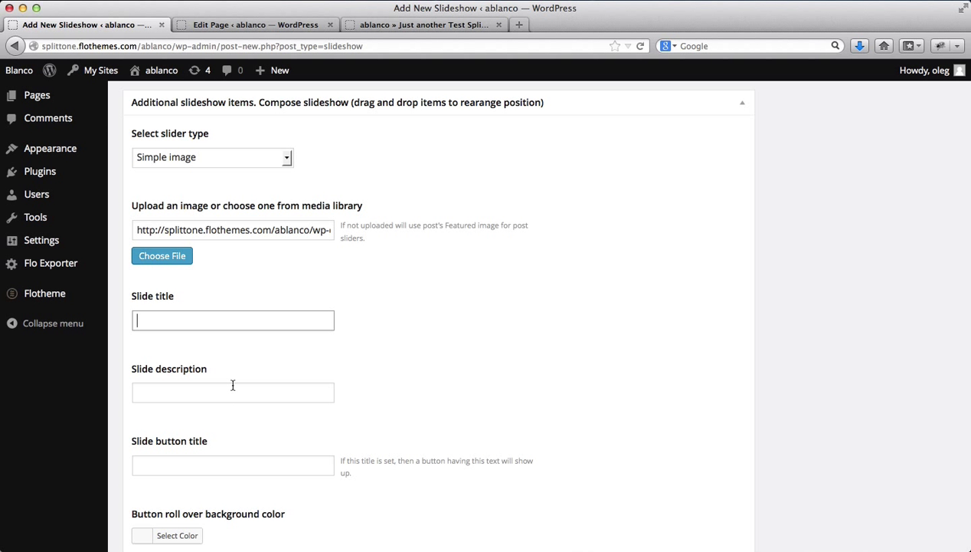
pyautogui.scroll(-3, 233, 386)
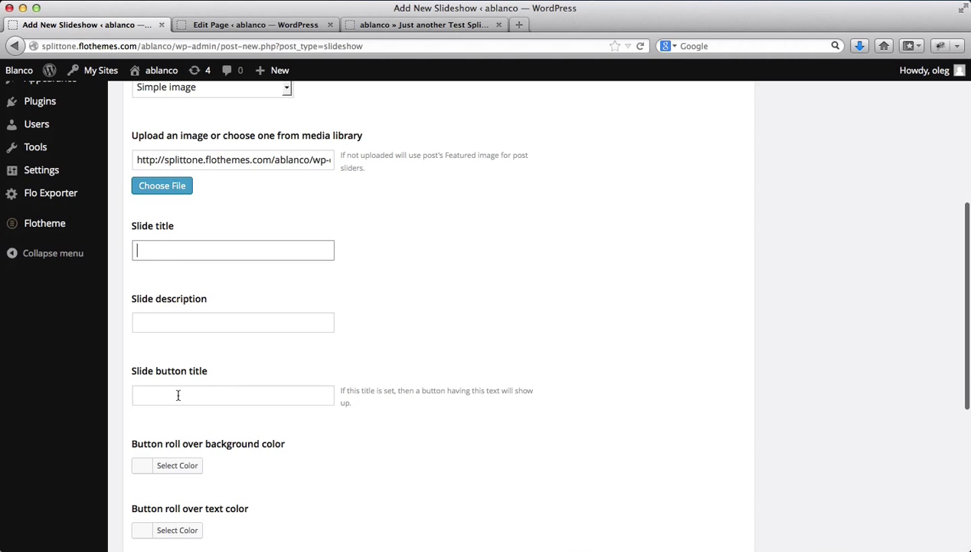
pyautogui.scroll(-10, 206, 390)
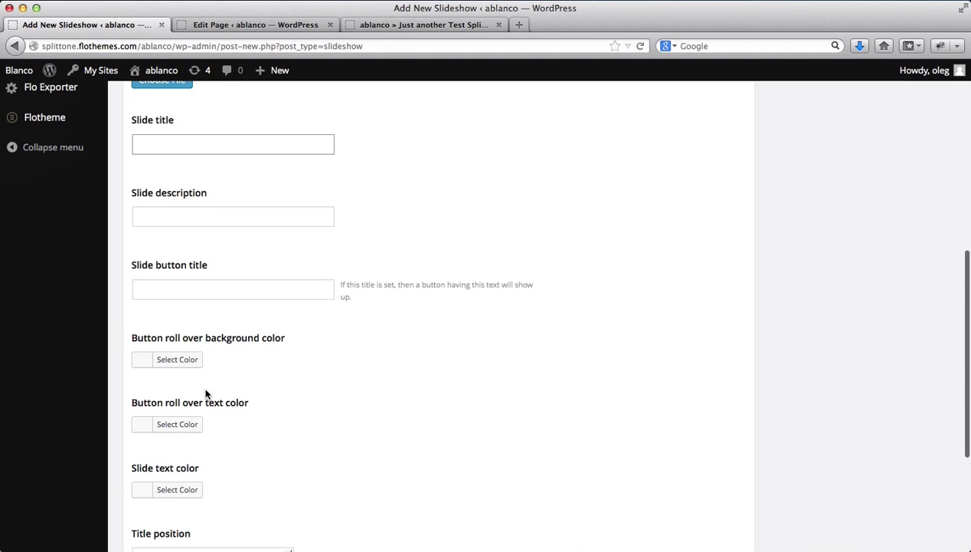
pyautogui.scroll(3, 206, 394)
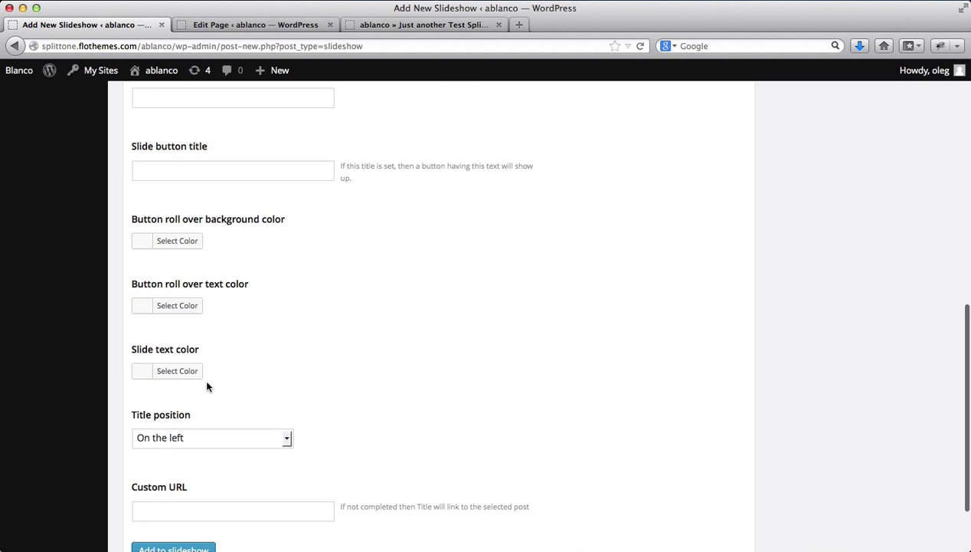
pyautogui.scroll(-3, 199, 271)
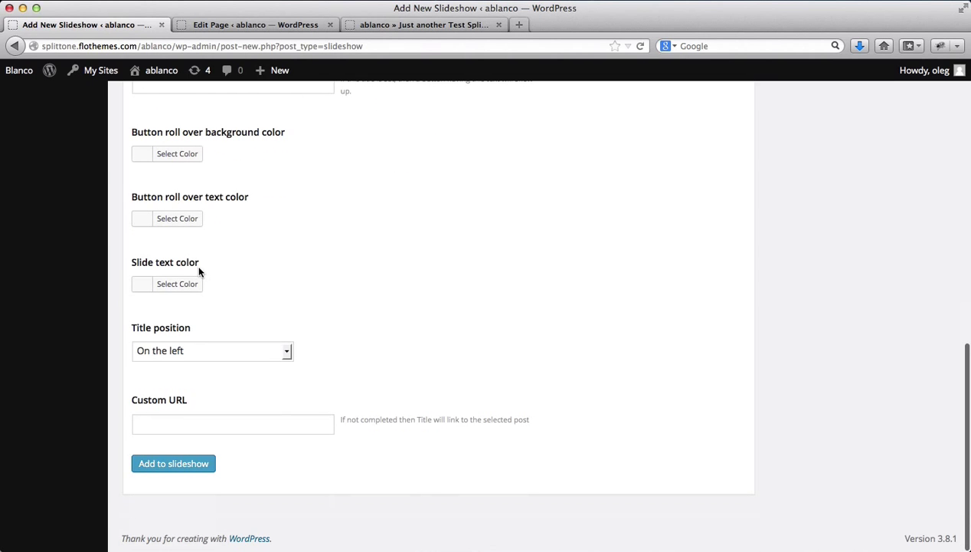
pyautogui.scroll(13, 199, 271)
pyautogui.scroll(-13, 199, 271)
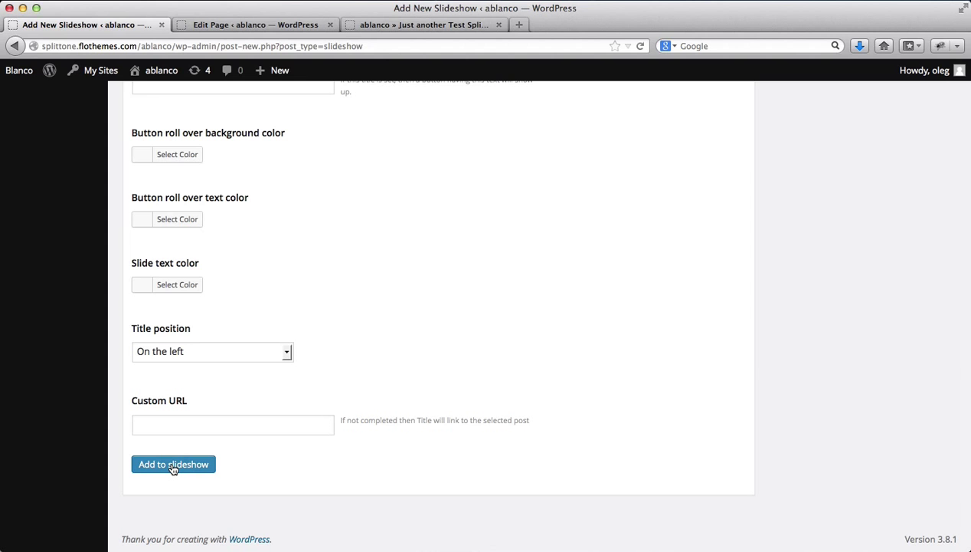
pyautogui.scroll(5, 173, 467)
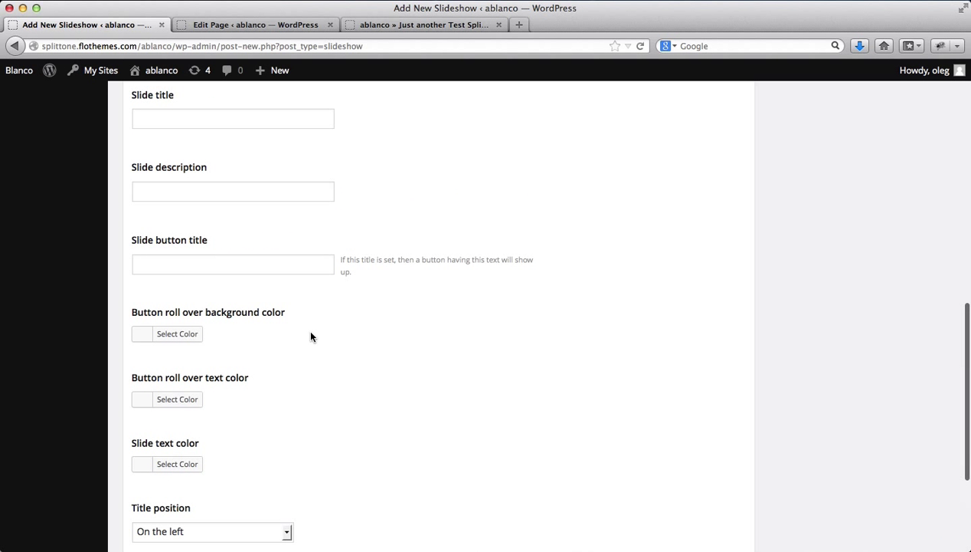
pyautogui.scroll(9, 310, 336)
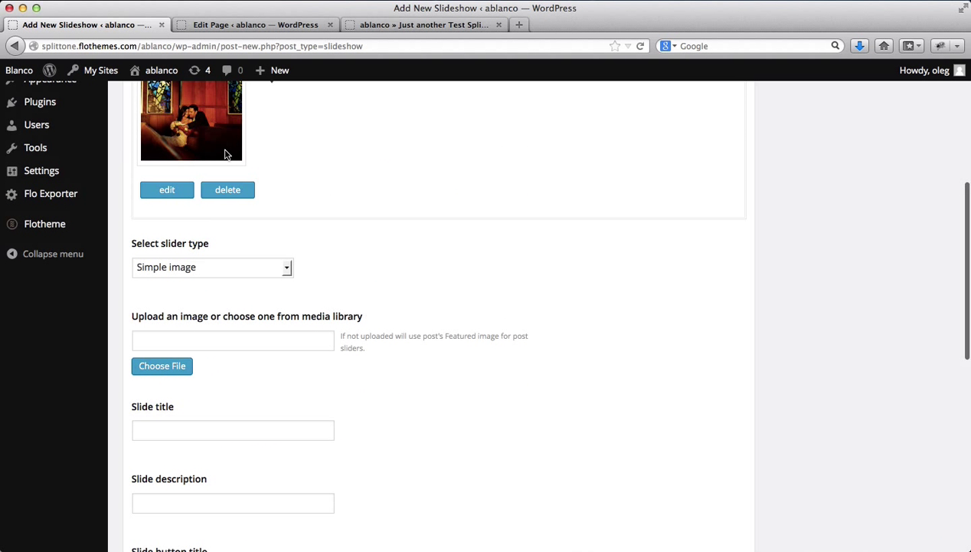
# Add the sunlit 0003.jpg photo as a slide, keeping its title position on the left
pyautogui.click(161, 368)
pyautogui.click(167, 221)
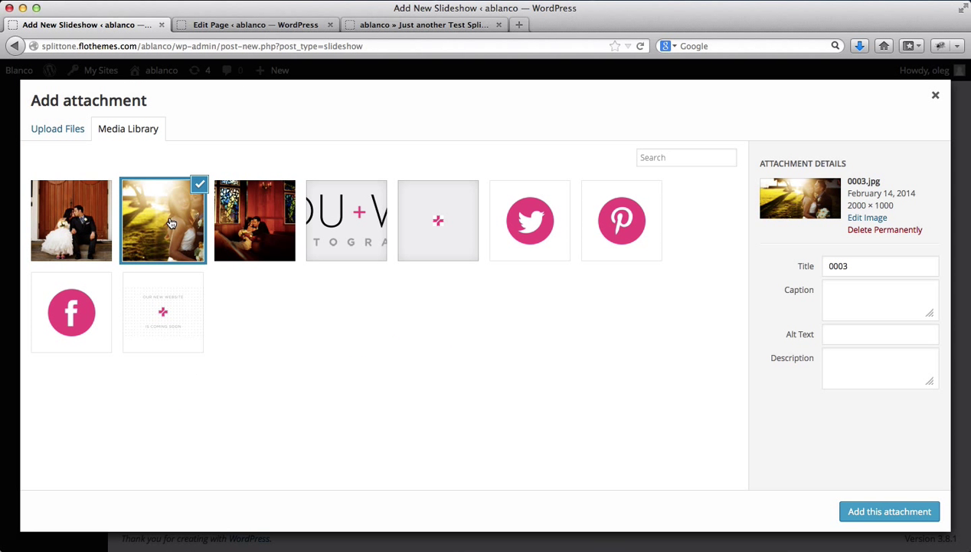
pyautogui.click(861, 510)
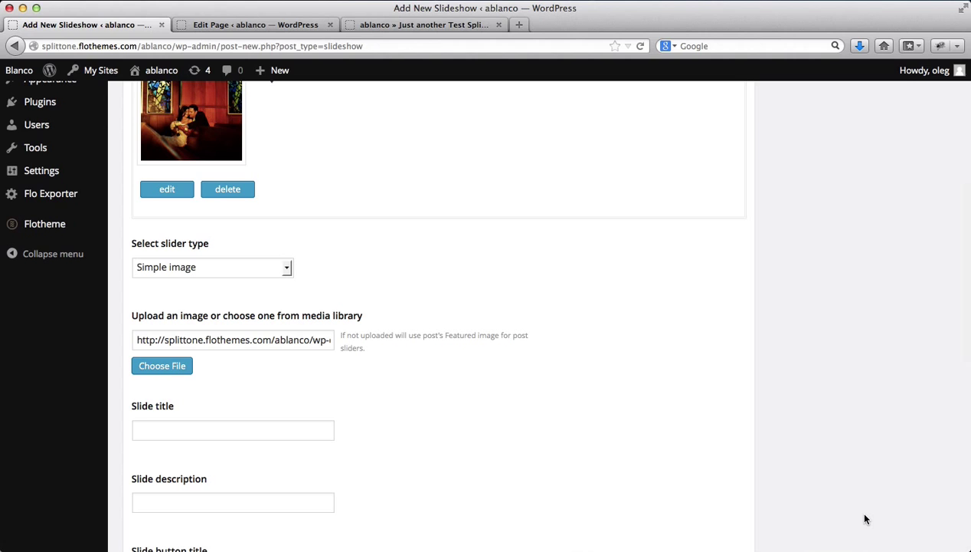
pyautogui.scroll(-10, 517, 395)
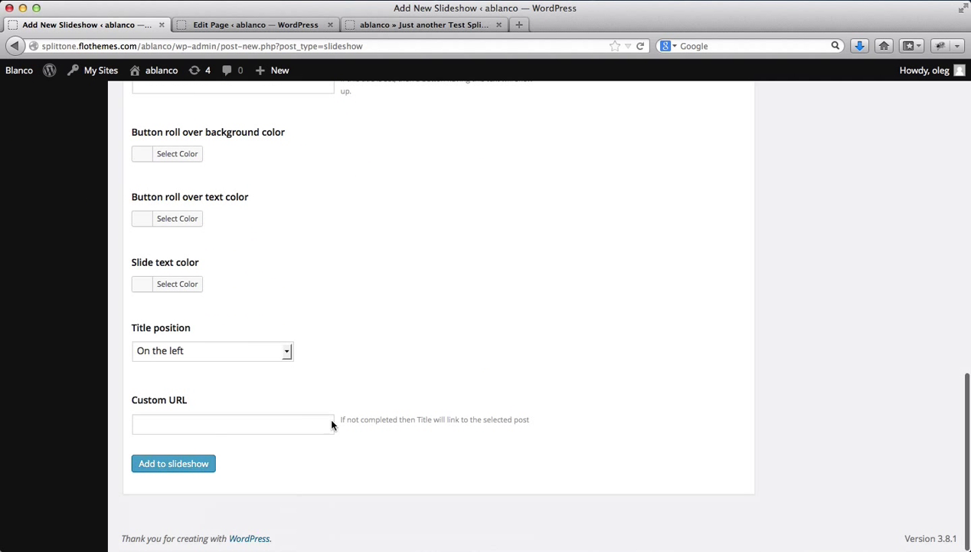
pyautogui.click(182, 465)
pyautogui.click(179, 453)
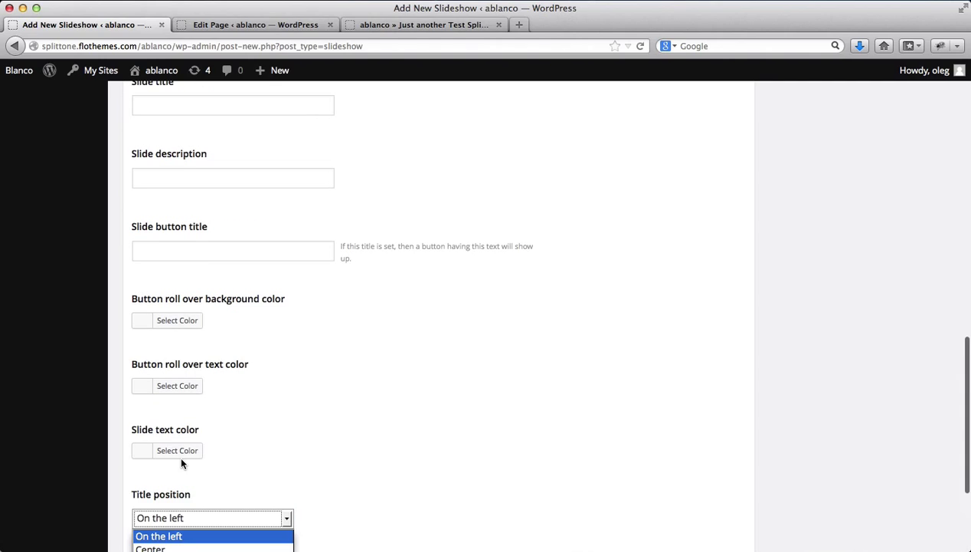
pyautogui.click(249, 434)
# Attach the couple-at-the-door photo 0001.jpg as the next slide's image
pyautogui.scroll(5, 252, 441)
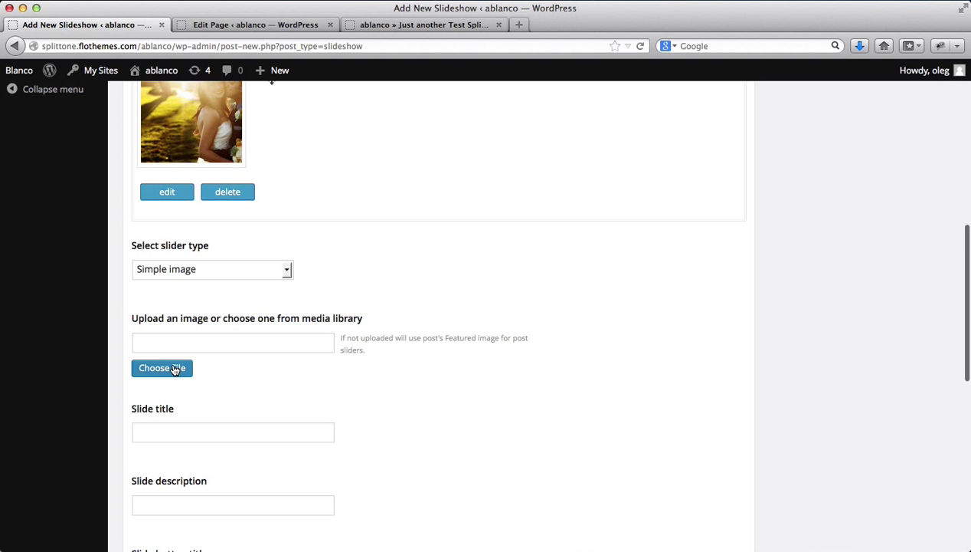
pyautogui.click(169, 368)
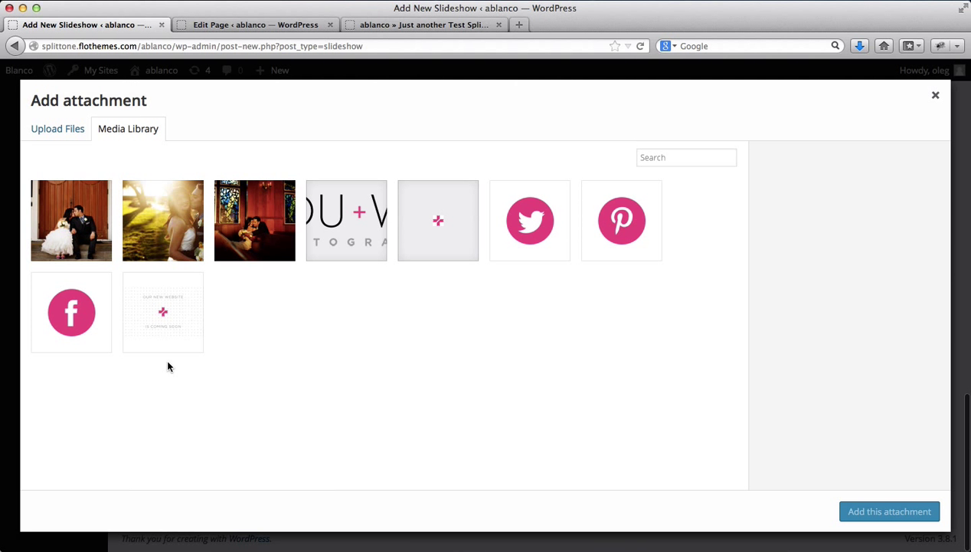
pyautogui.click(80, 206)
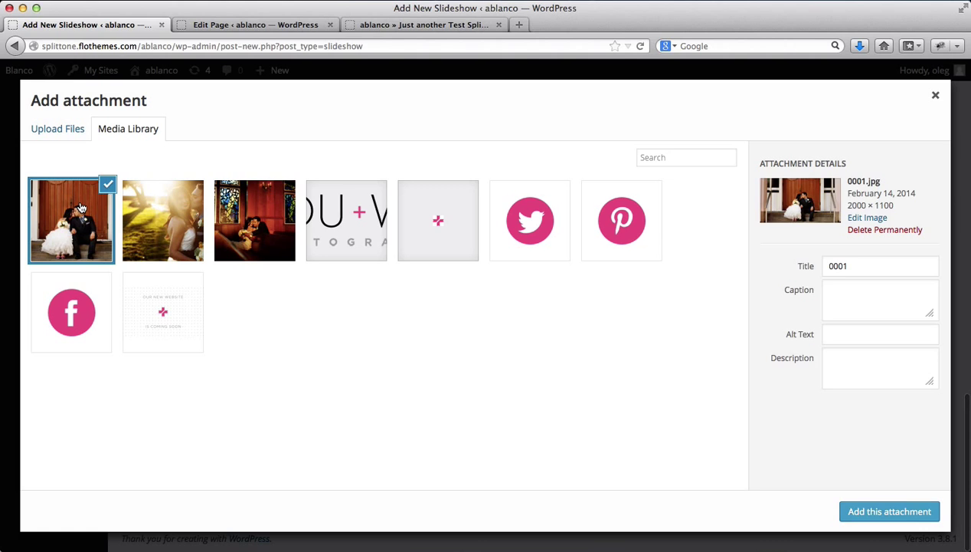
pyautogui.click(877, 512)
pyautogui.scroll(-15, 528, 373)
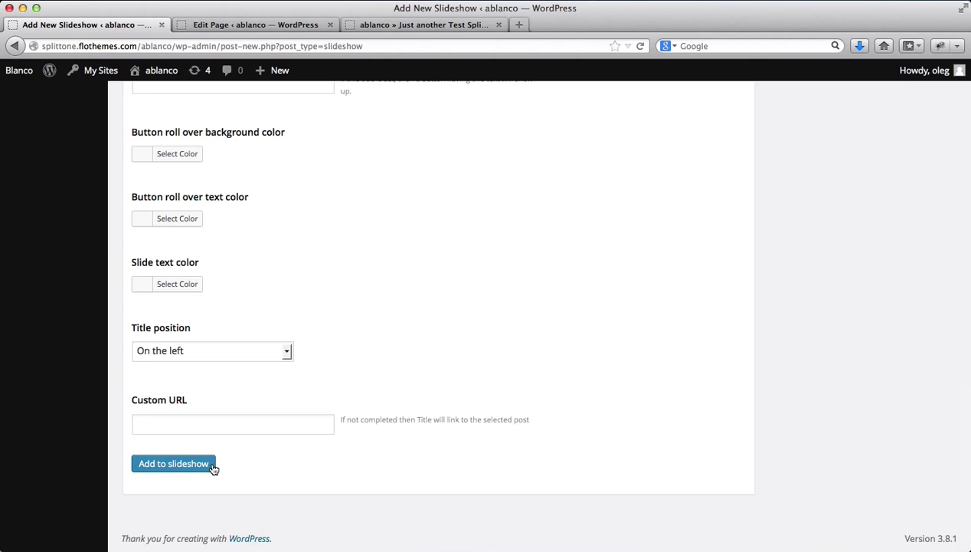
# Add the third slide (0001.jpg) and publish the 'Homepage SlideShow' slideshow
pyautogui.click(173, 463)
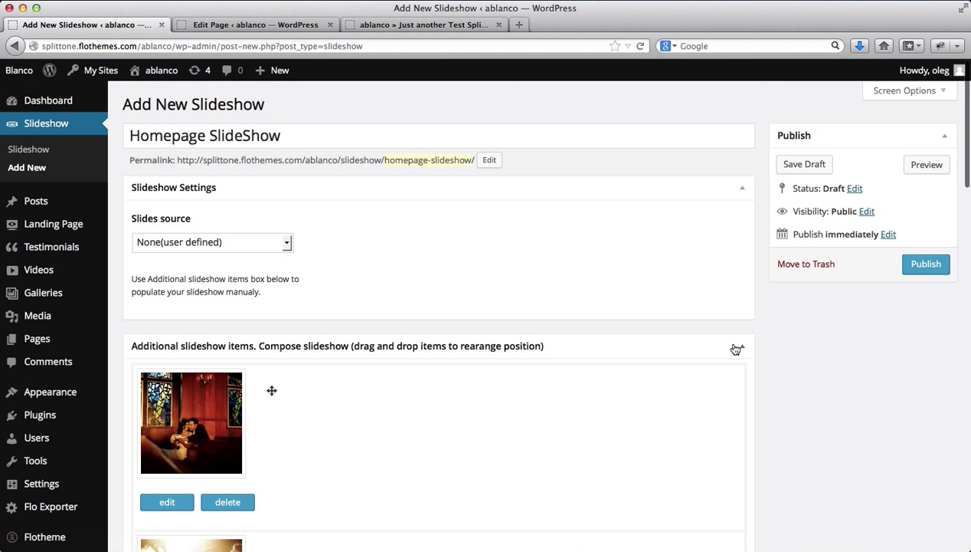
pyautogui.click(922, 269)
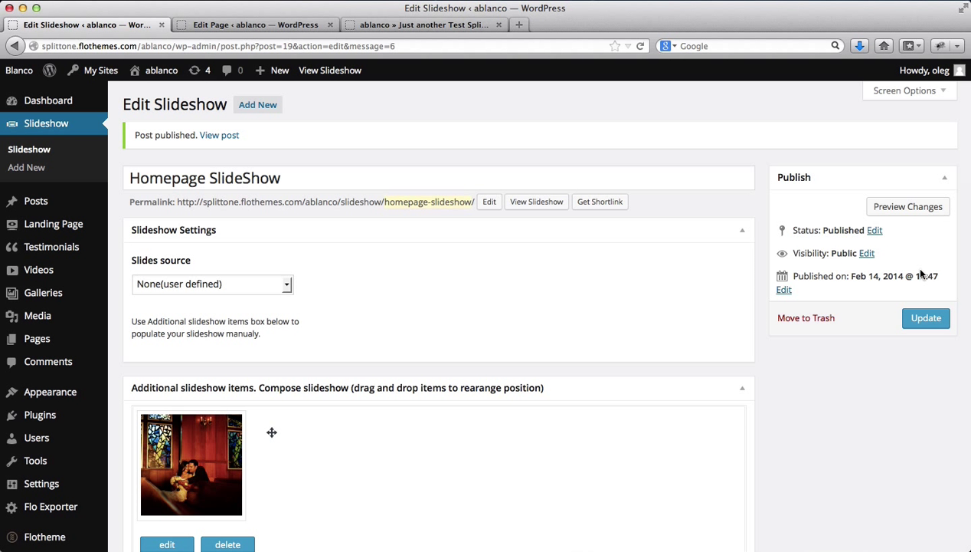
# Reload the Homepage page editor, choose Homepage SlideShow in Select slideshow, and update the page
pyautogui.click(268, 25)
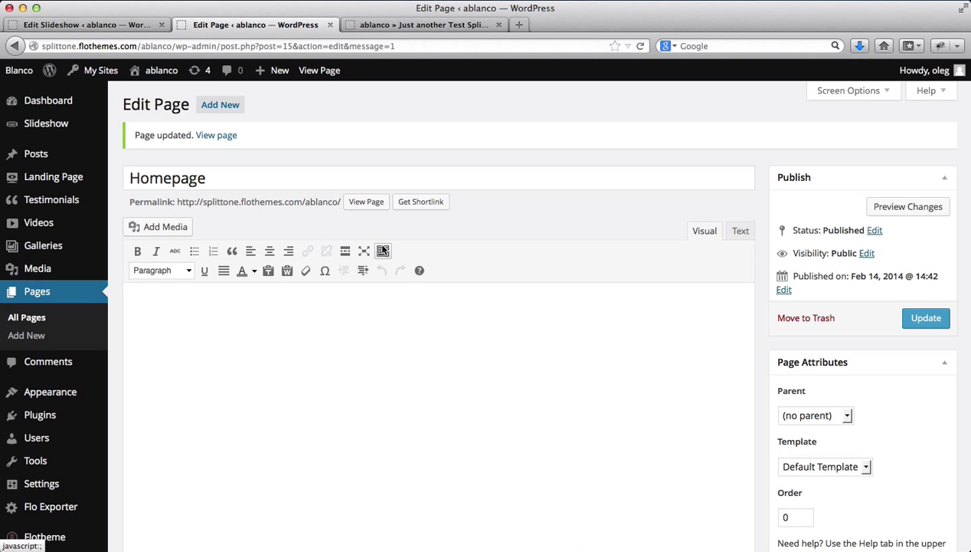
pyautogui.scroll(-15, 383, 249)
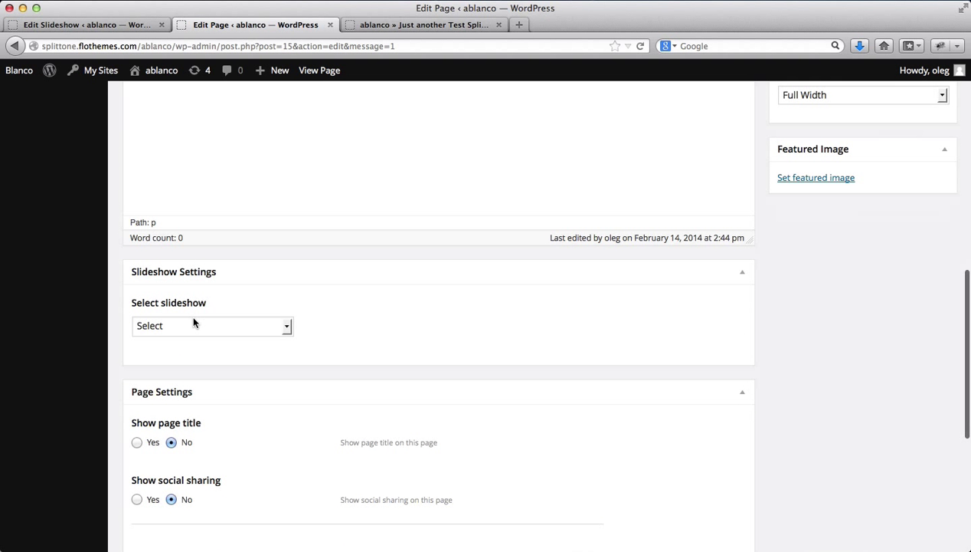
pyautogui.click(288, 329)
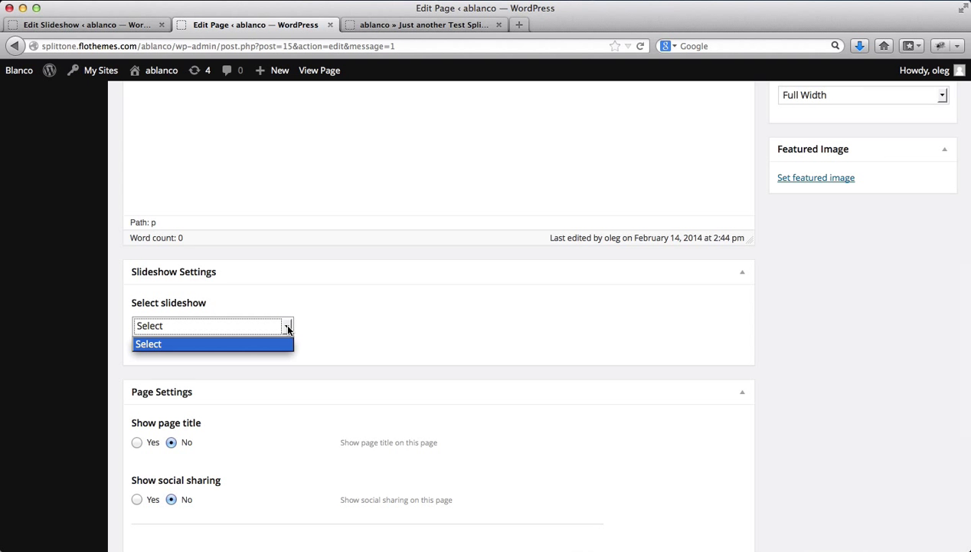
pyautogui.click(288, 329)
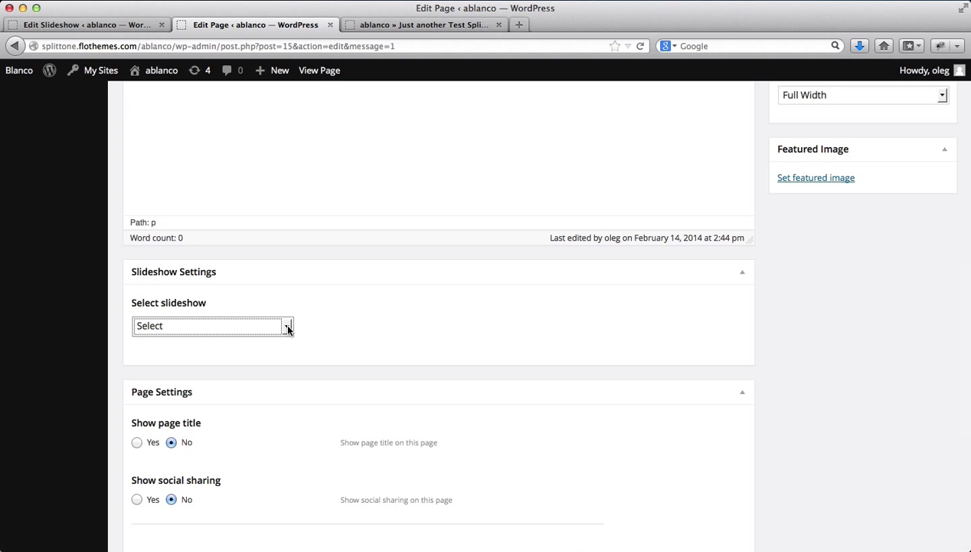
pyautogui.press('super+r')
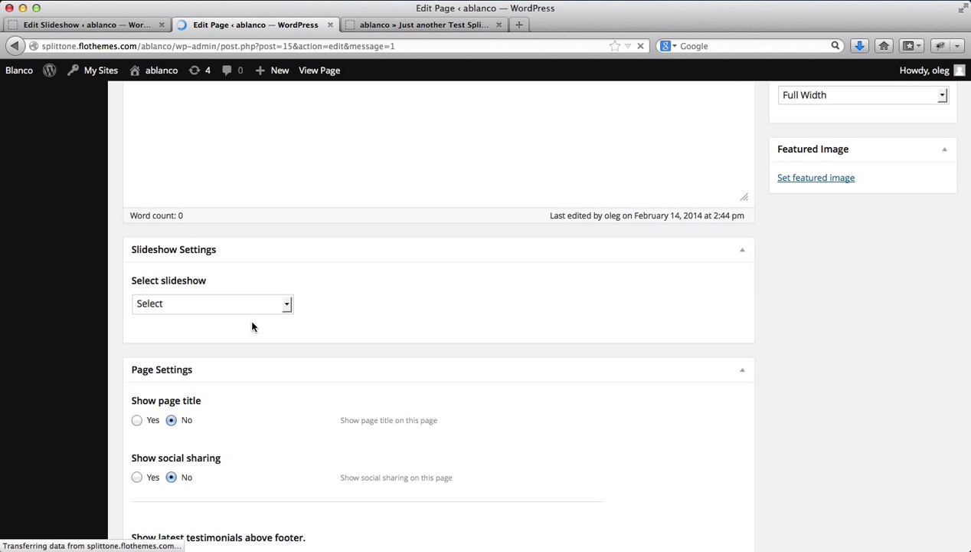
pyautogui.click(277, 305)
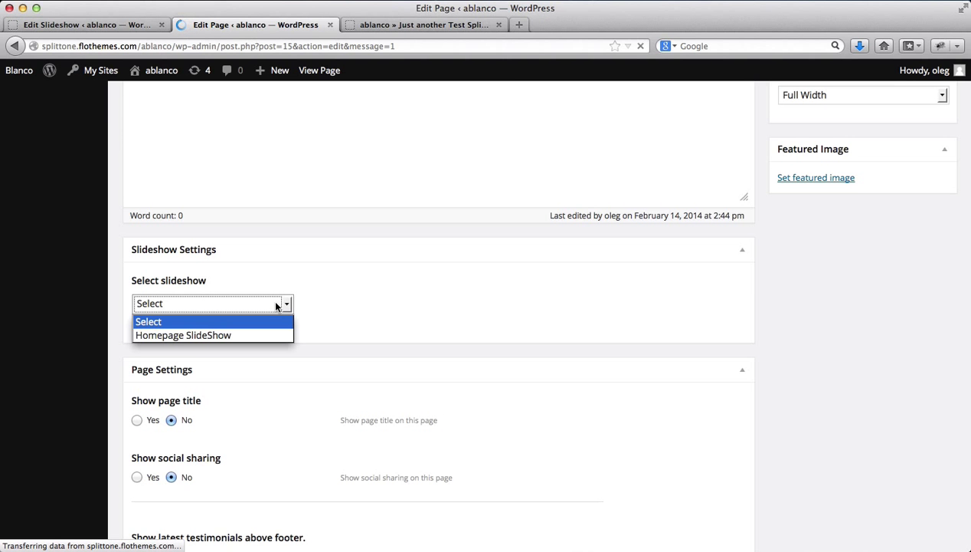
pyautogui.click(249, 338)
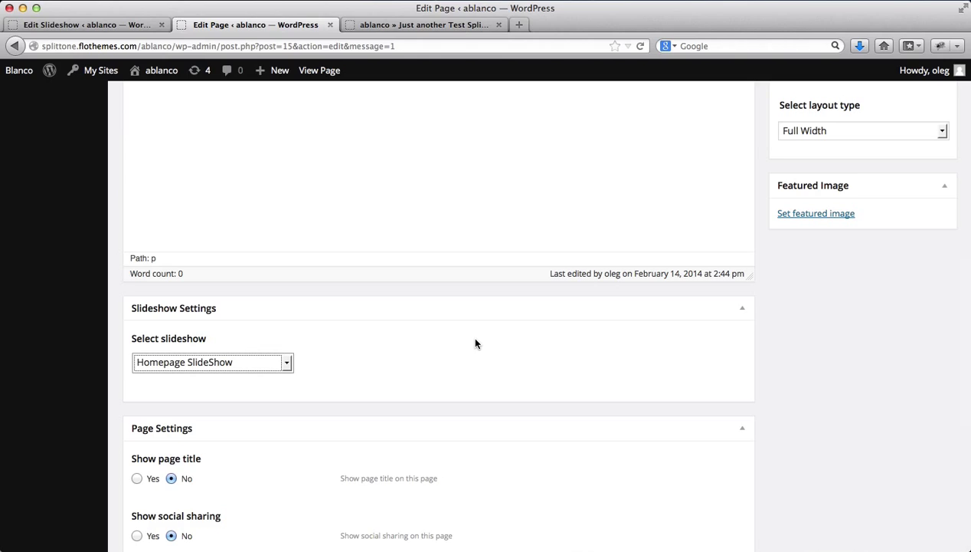
pyautogui.scroll(10, 966, 282)
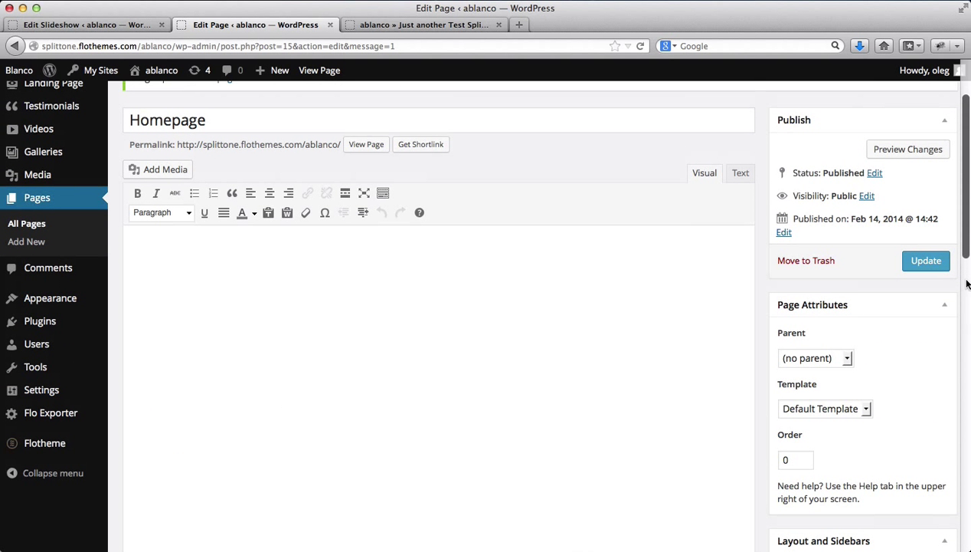
pyautogui.click(925, 263)
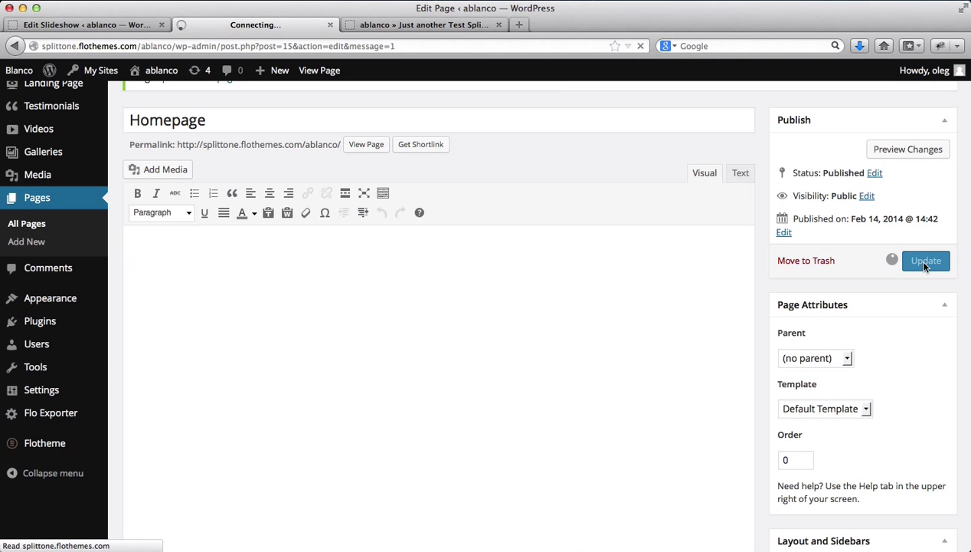
pyautogui.click(466, 27)
pyautogui.press('super+r')
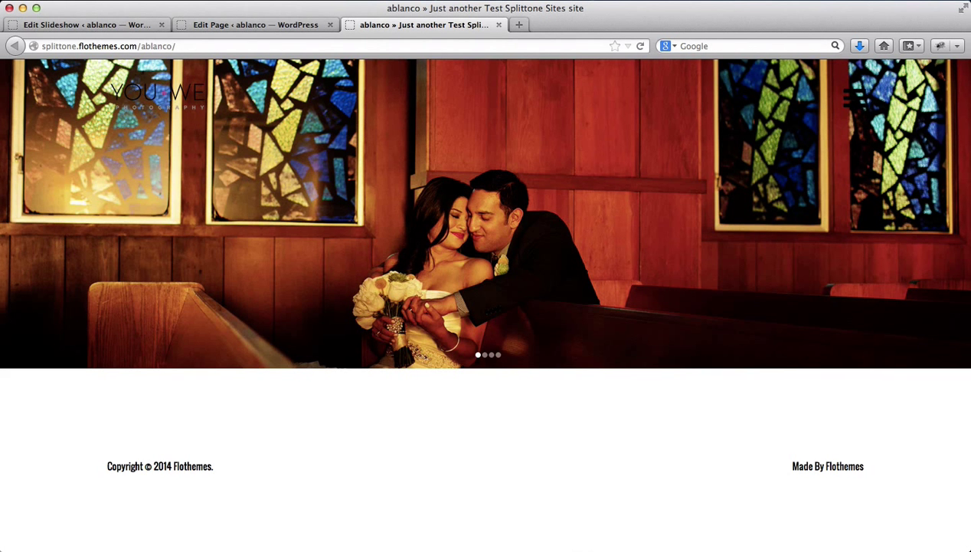
pyautogui.hotkey('ctrl', 'shift', 'Tab')
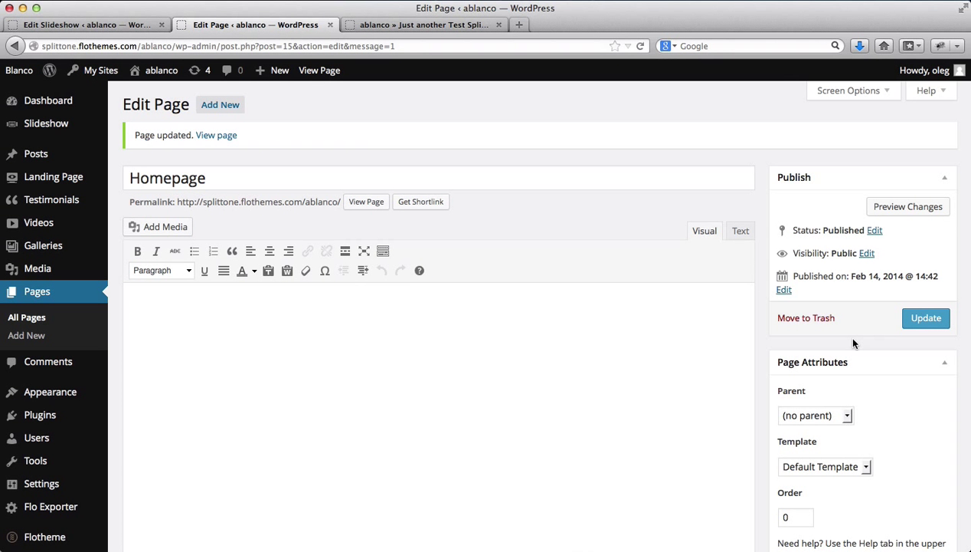
# Switch the Homepage page template to Gallery, then to Latest Galleries
pyautogui.scroll(-5, 852, 341)
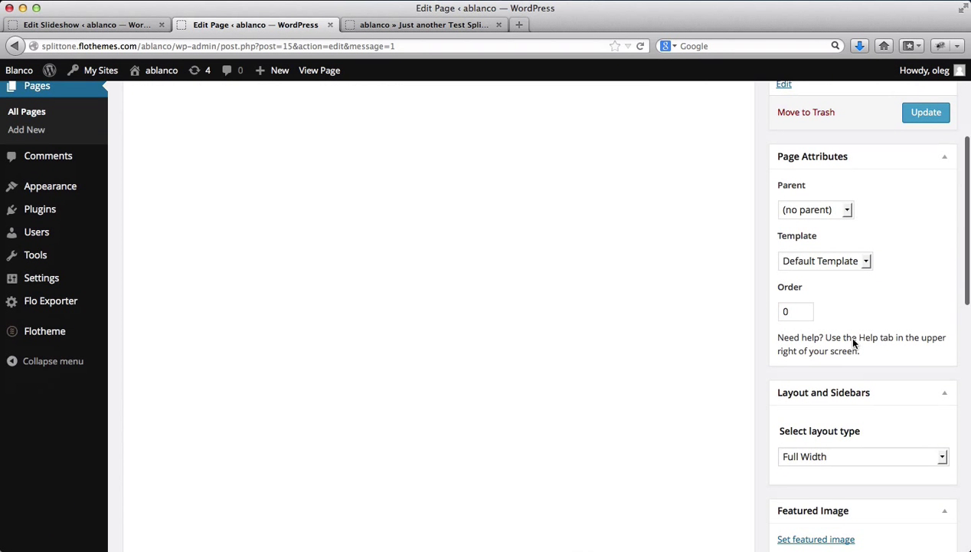
pyautogui.click(866, 261)
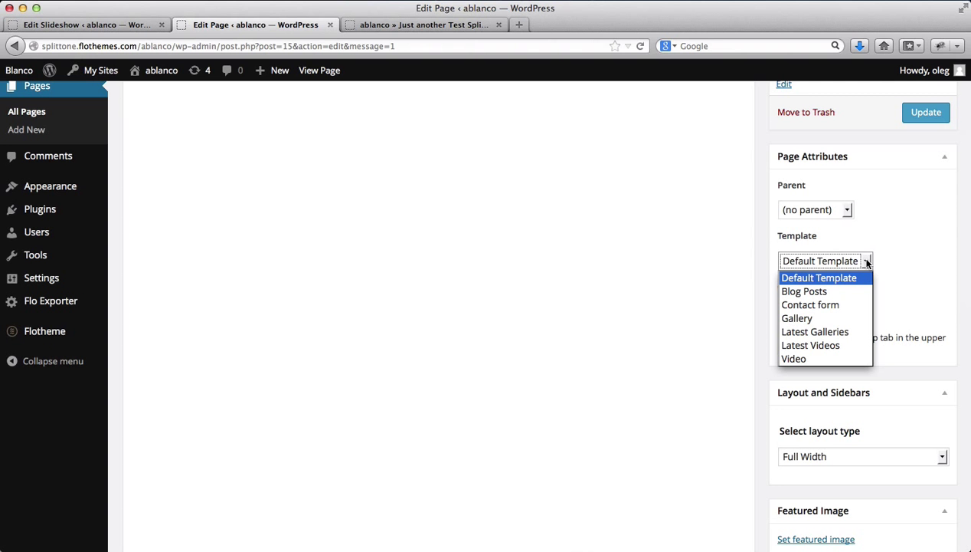
pyautogui.click(817, 320)
pyautogui.scroll(-1, 751, 284)
pyautogui.scroll(-5, 751, 284)
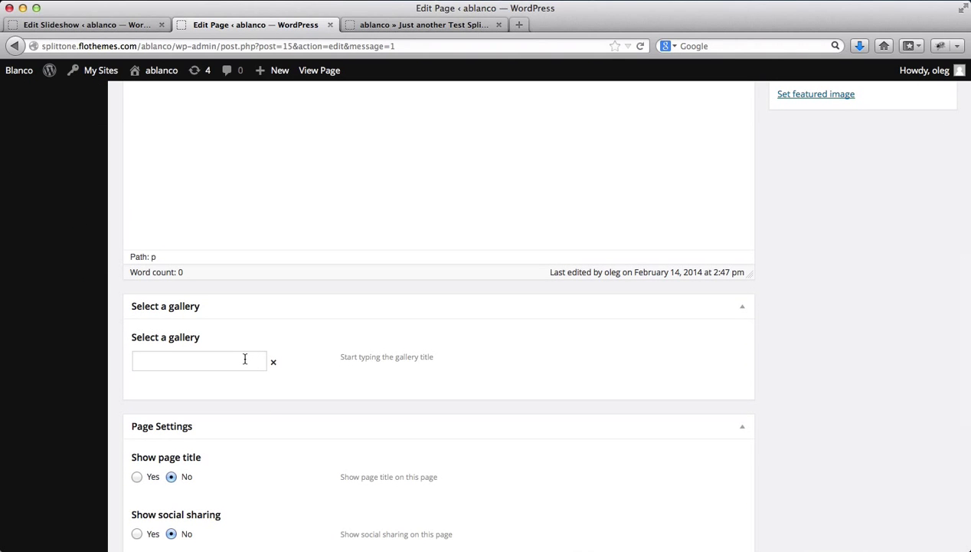
pyautogui.scroll(8, 648, 381)
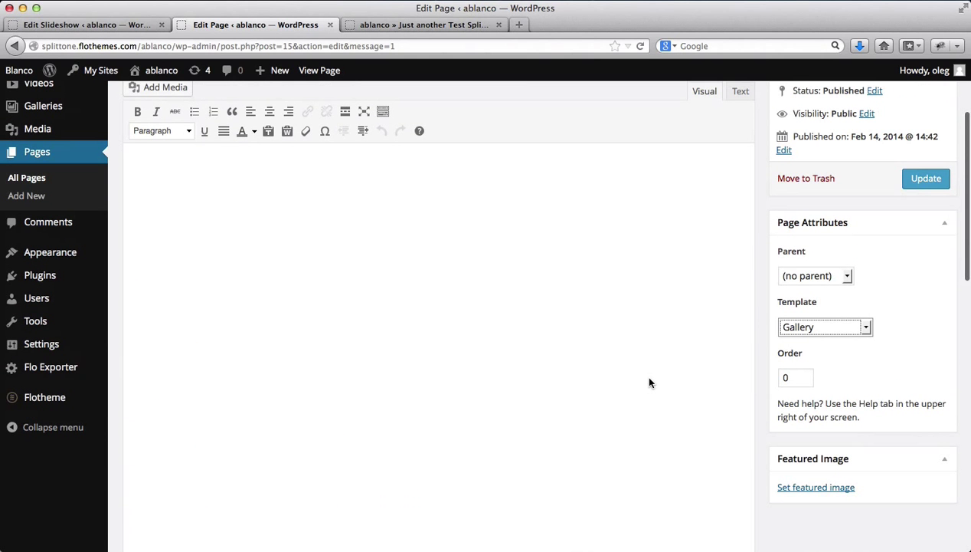
pyautogui.click(861, 329)
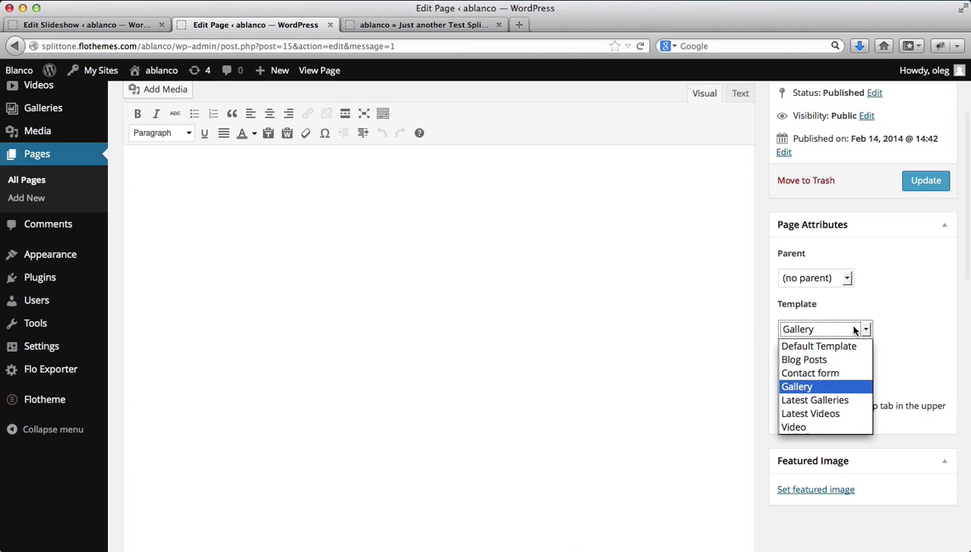
pyautogui.click(827, 406)
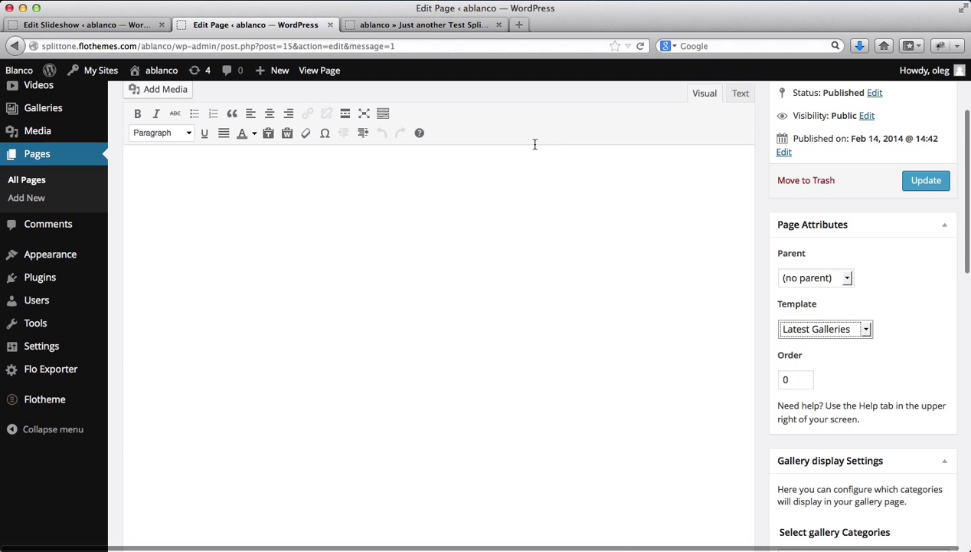
# Check the live front page, then keep Latest Galleries and click into the empty page body
pyautogui.click(429, 25)
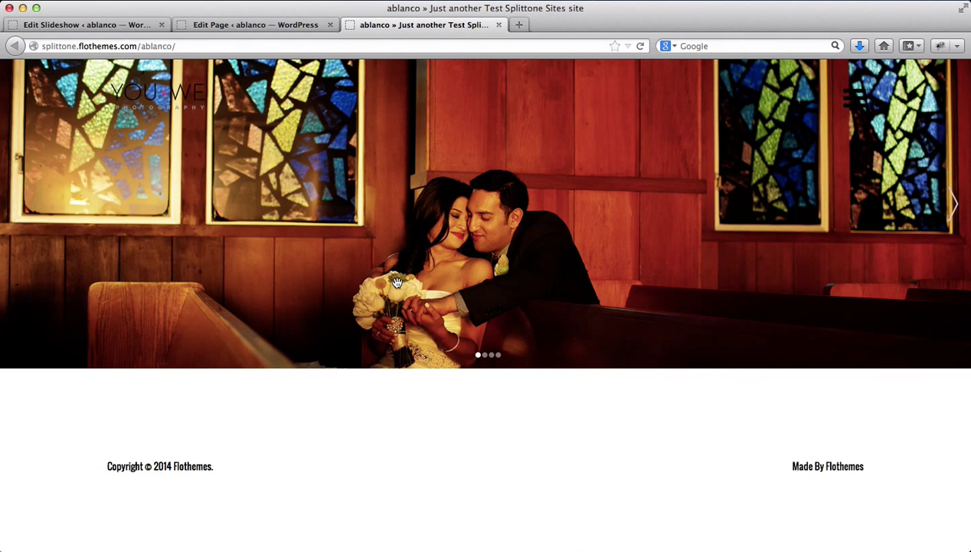
pyautogui.click(229, 25)
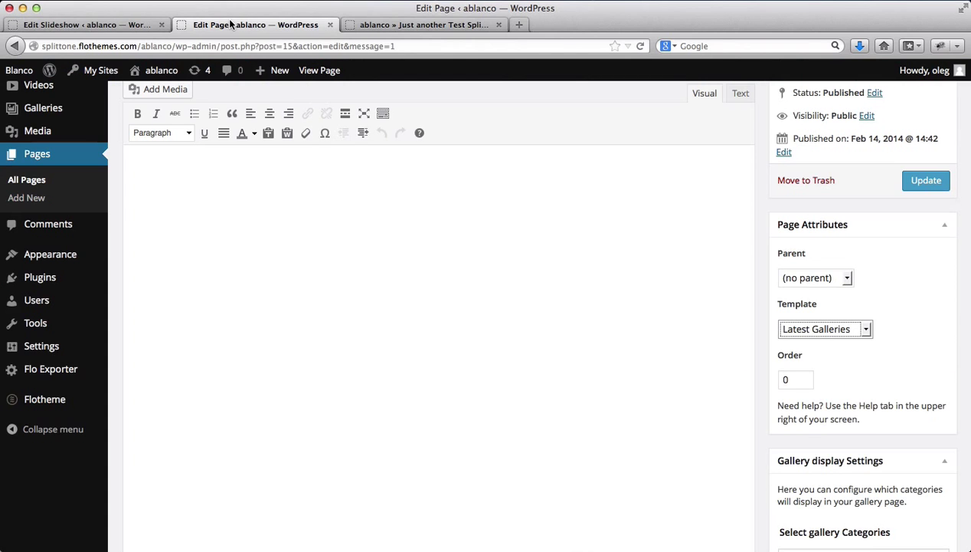
pyautogui.click(818, 329)
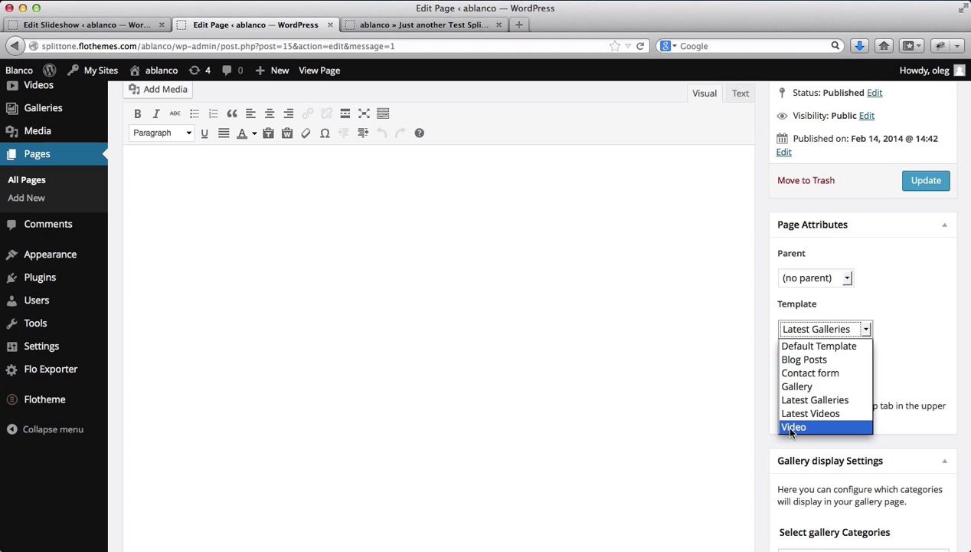
pyautogui.click(920, 339)
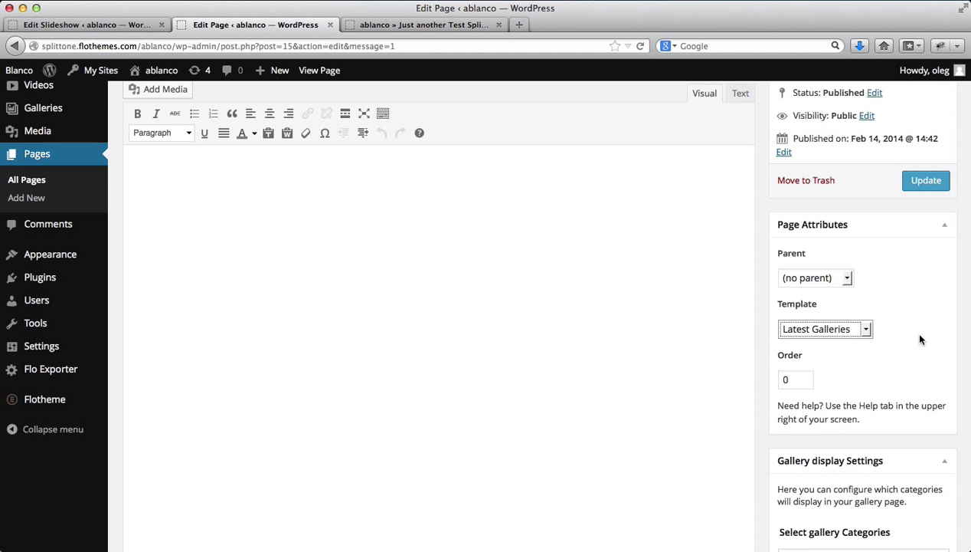
pyautogui.click(440, 307)
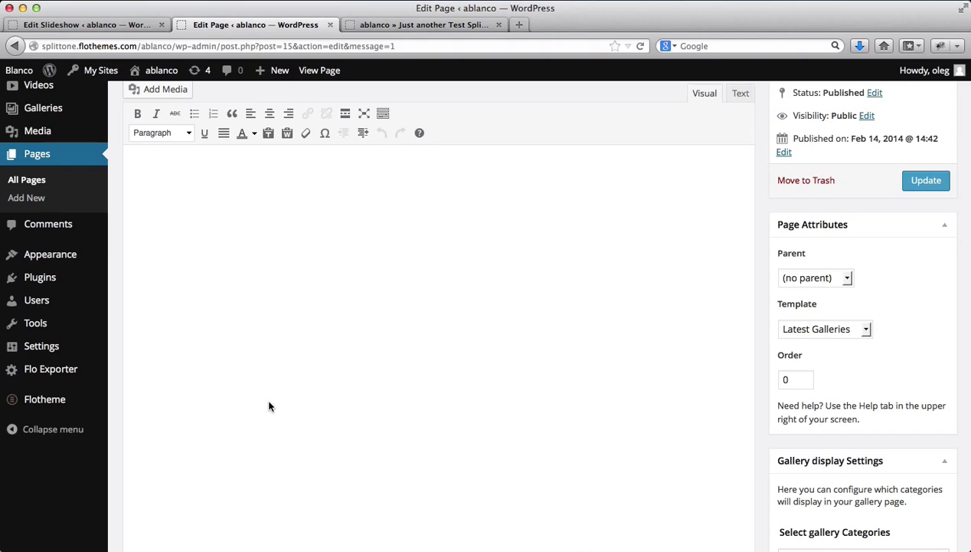
pyautogui.scroll(3, 176, 229)
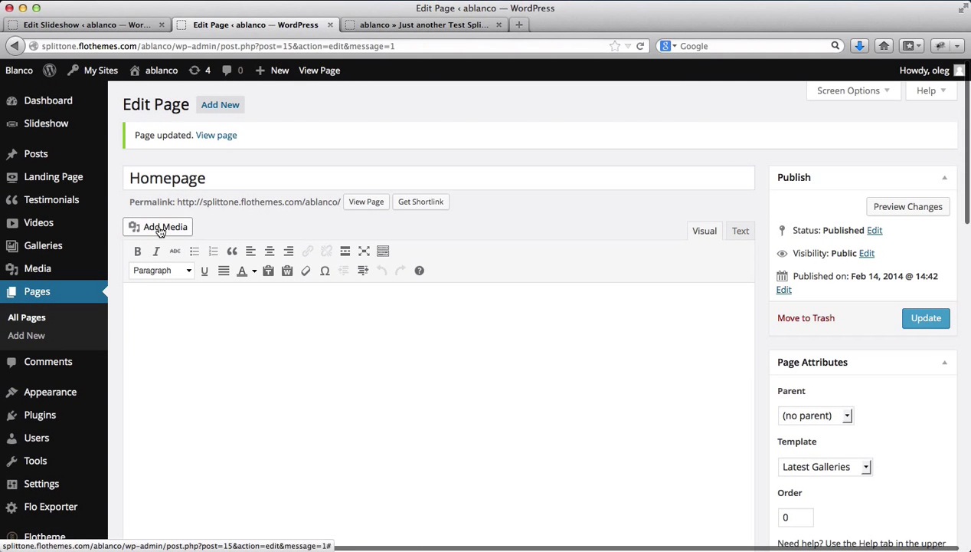
# Upload the second black-and-white portrait from the About folder into the Media Library
pyautogui.click(159, 227)
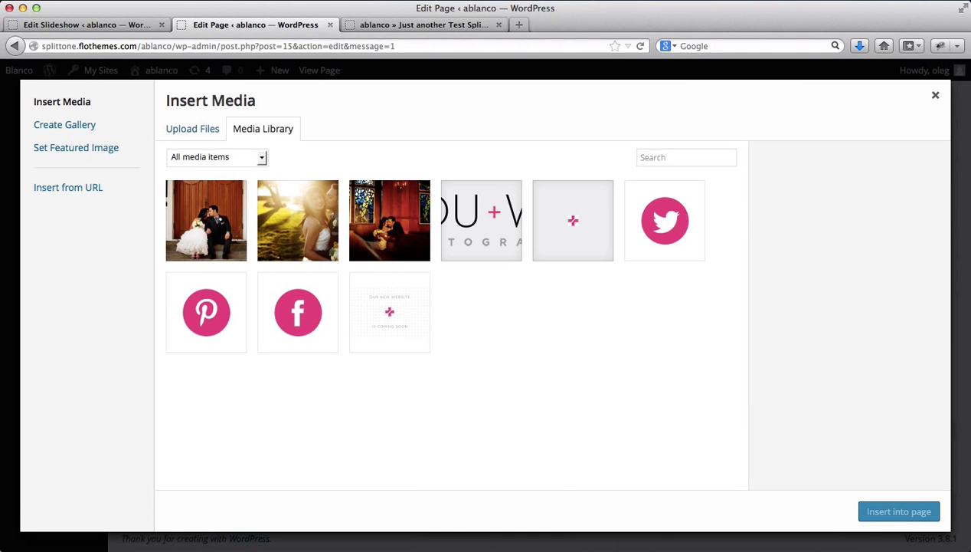
pyautogui.press('super+Tab')
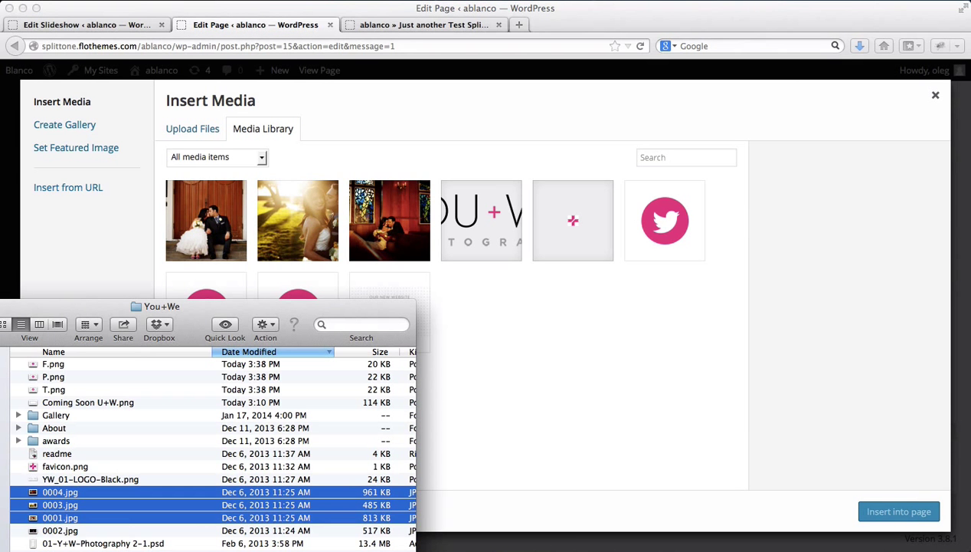
pyautogui.doubleClick(58, 431)
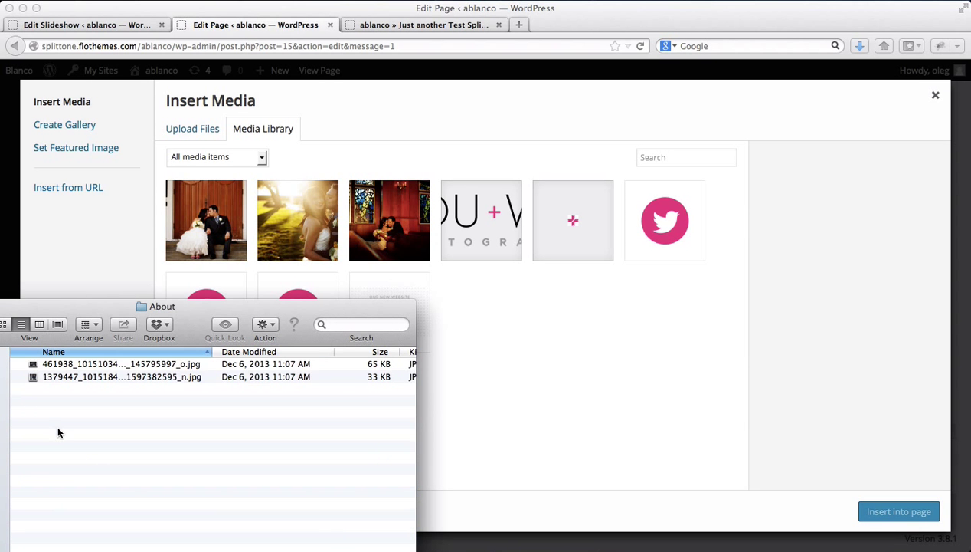
pyautogui.click(64, 376)
pyautogui.press('space')
pyautogui.press('space')
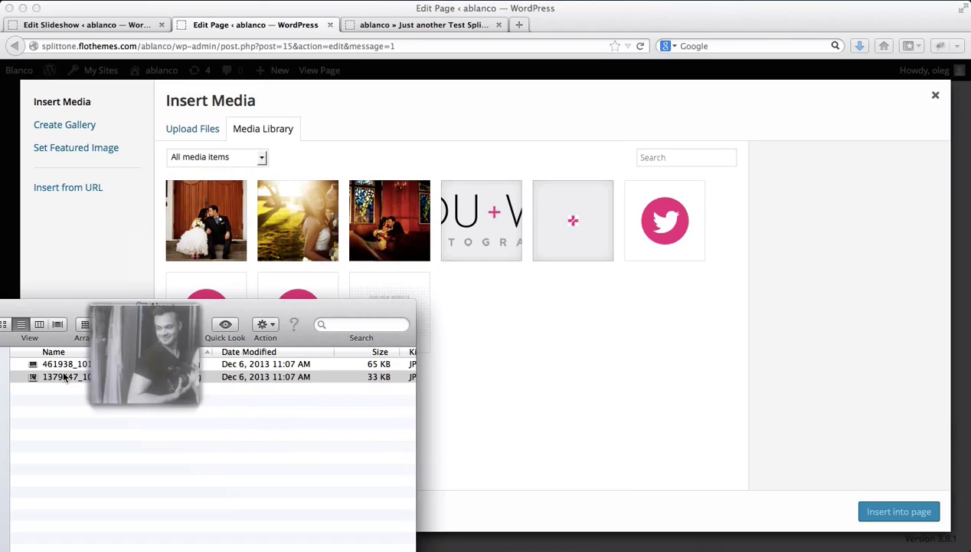
pyautogui.moveTo(65, 376); pyautogui.dragTo(188, 218)
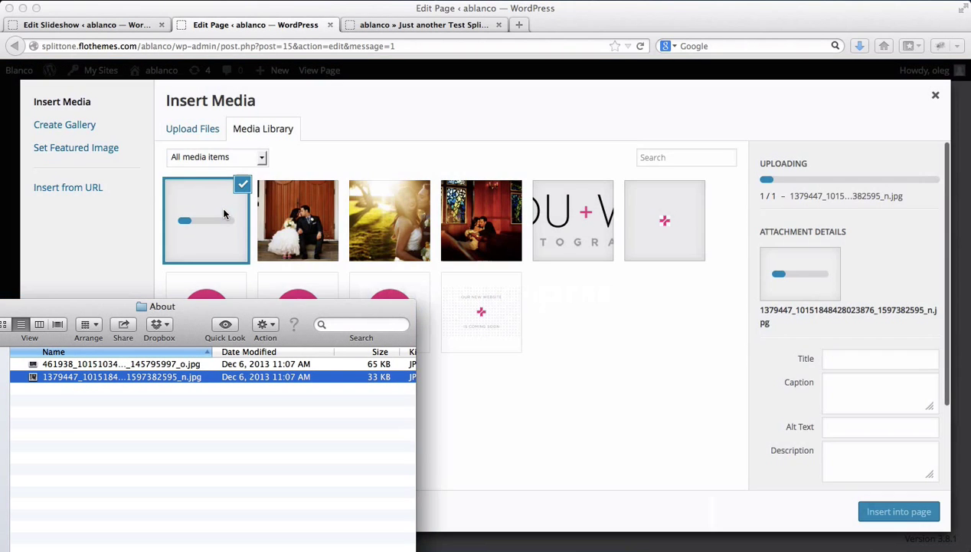
pyautogui.click(302, 162)
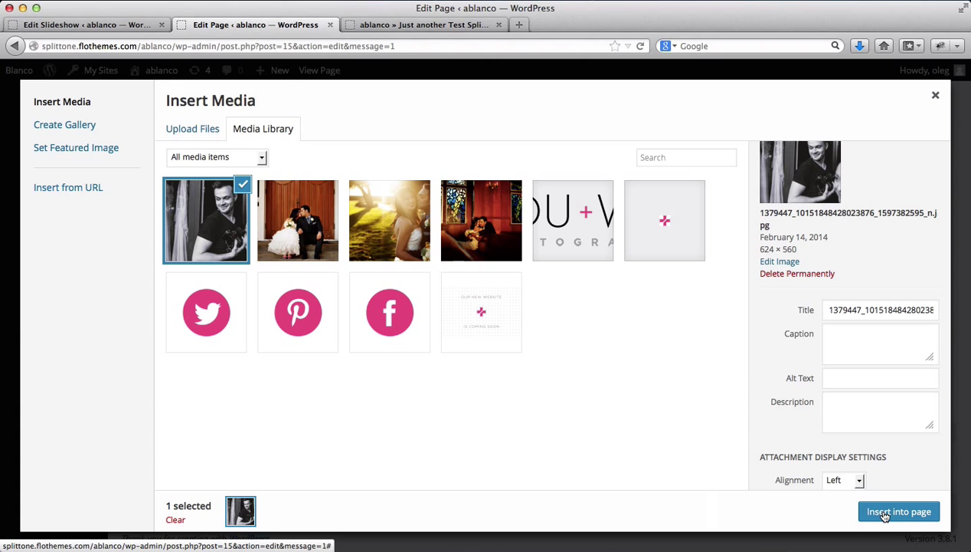
# Insert the portrait into the Homepage body with Left alignment
pyautogui.scroll(-3, 846, 402)
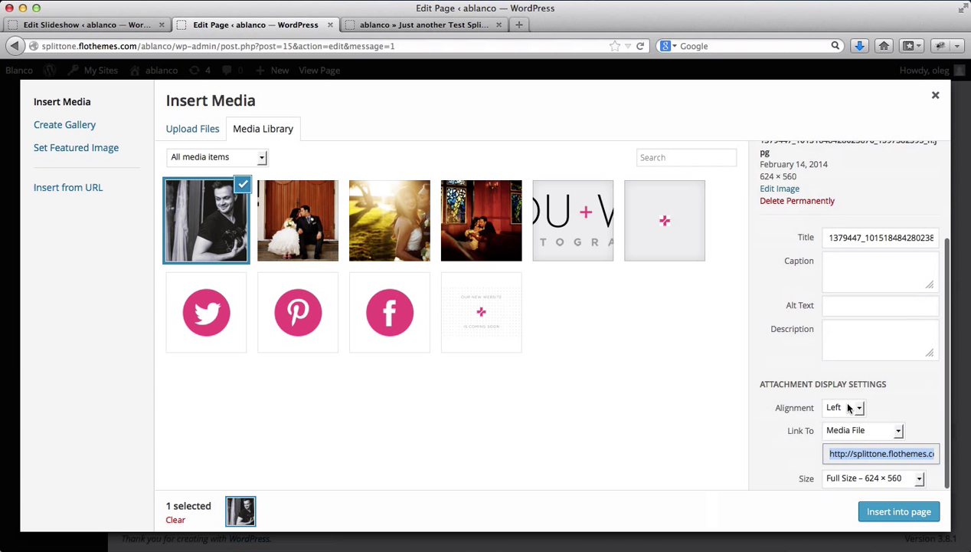
pyautogui.click(859, 408)
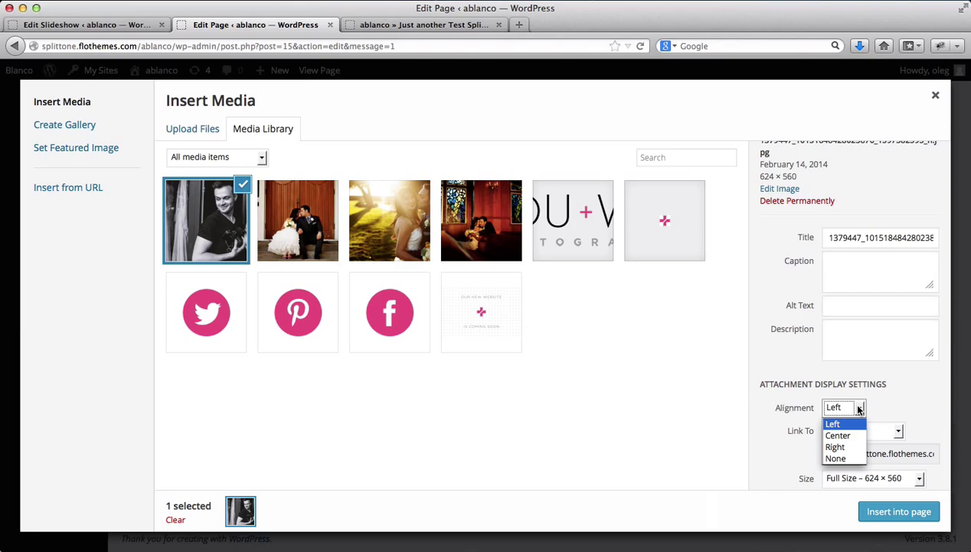
pyautogui.click(859, 408)
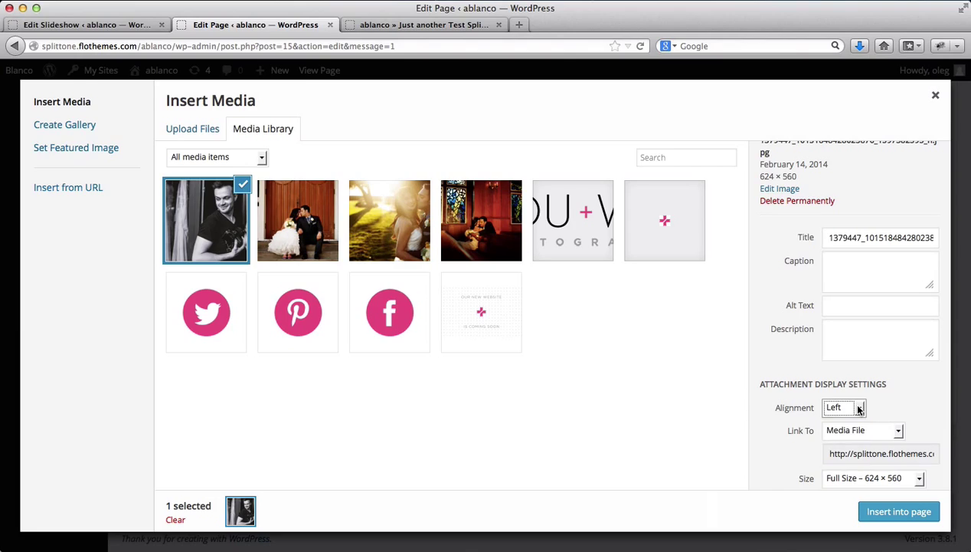
pyautogui.click(884, 513)
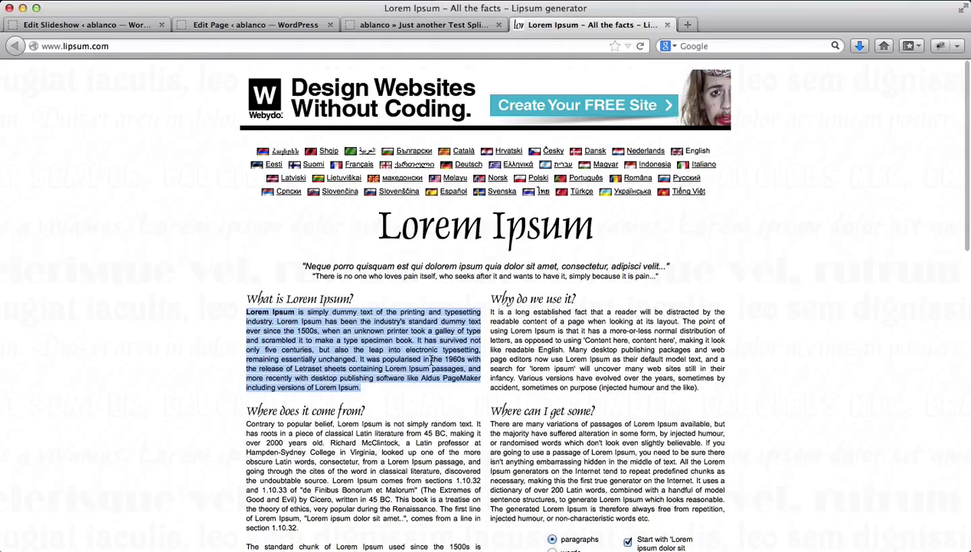
# Paste the Lorem Ipsum paragraph beside the portrait, update the Homepage, and close the lipsum tab
pyautogui.hotkey('ctrl', 'shift', 'Tab')
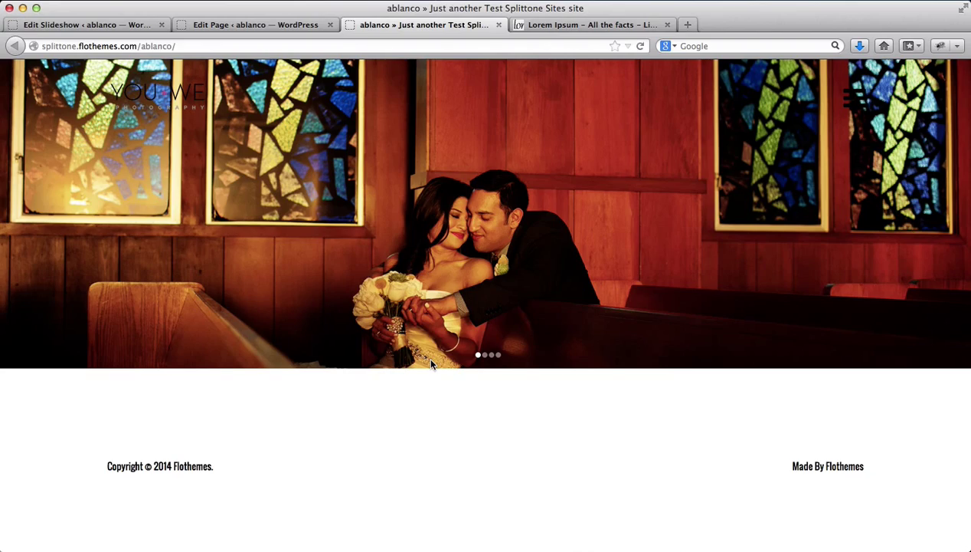
pyautogui.hotkey('ctrl', 'shift', 'Tab')
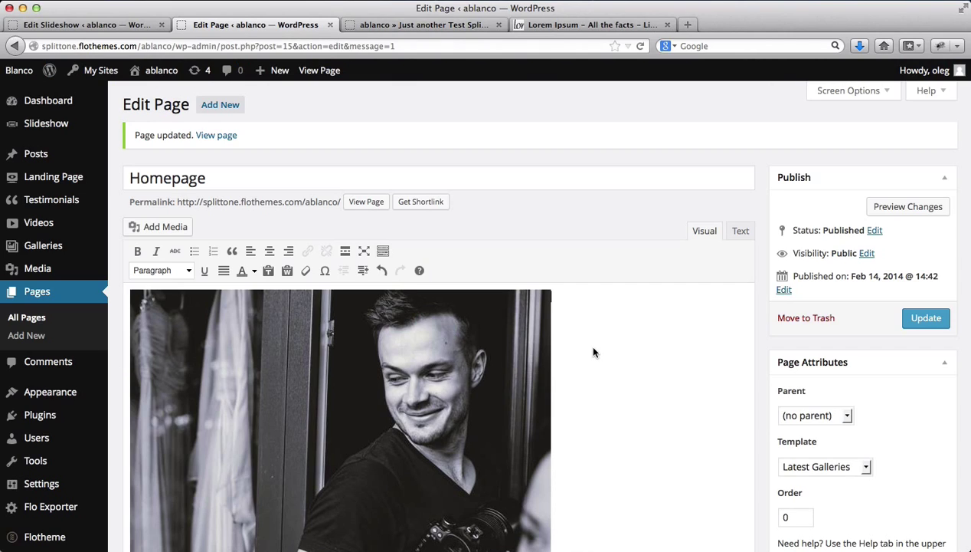
pyautogui.write("Lorem Ipsum is simply dummy text of the printing and typesetting industry. Lorem Ipsum has been the industry's standard dummy text ever since the 1500s, when an unknown printer took a galley of type and scrambled it to make a type specimen book. It has survived not only five centuries, but also the leap into electronic typesetting, remaining essentially unchanged. It was popularised in the 1960s with the release of Letraset sheets containing Lorem Ipsum passages, and more recently with desktop publishing software like Aldus PageMaker including versions of Lorem Ipsum.")
pyautogui.scroll(-3, 803, 352)
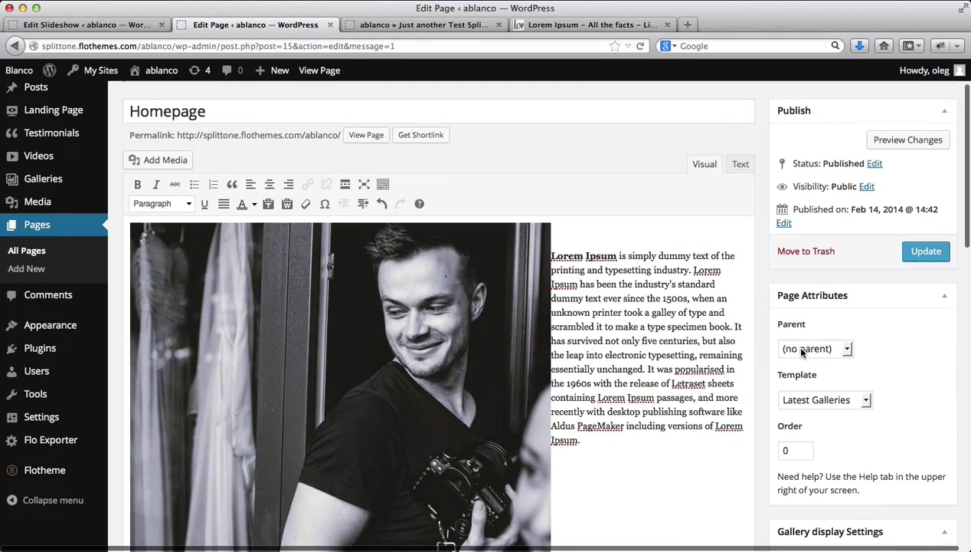
pyautogui.click(925, 245)
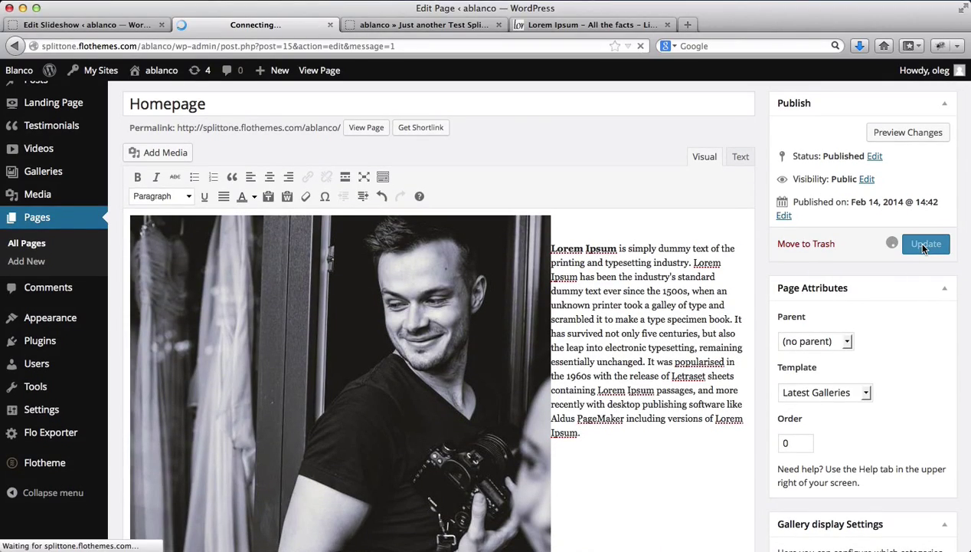
pyautogui.hotkey('ctrl', 'Tab')
pyautogui.hotkey('ctrl', 'Tab')
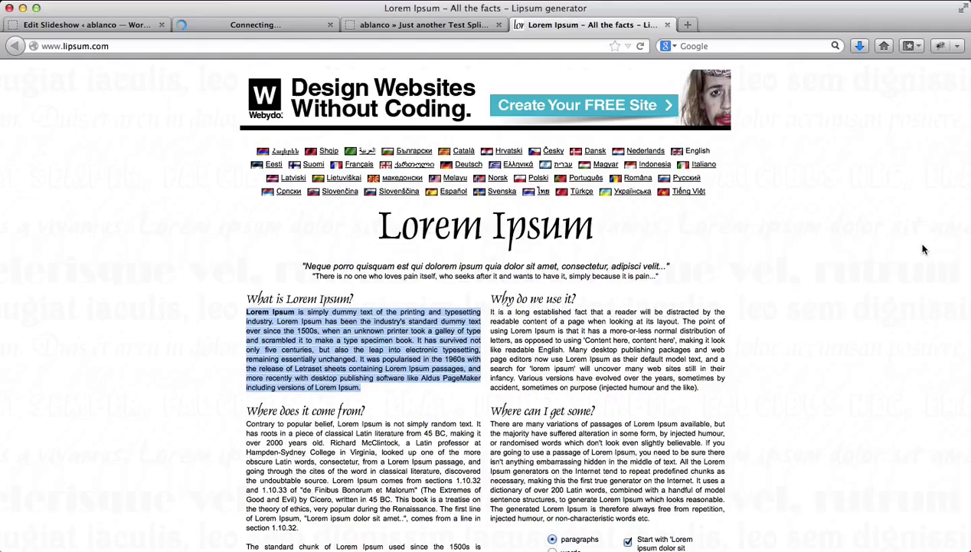
pyautogui.press('super+w')
# Reload the live homepage, advance the wedding slideshow, and scroll to the portrait and Lorem Ipsum
pyautogui.press('super+r')
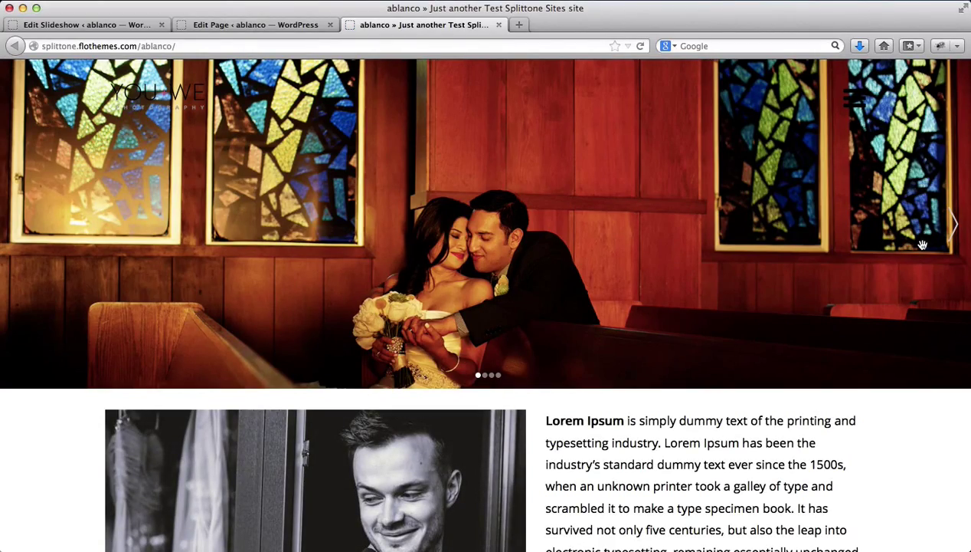
pyautogui.click(955, 230)
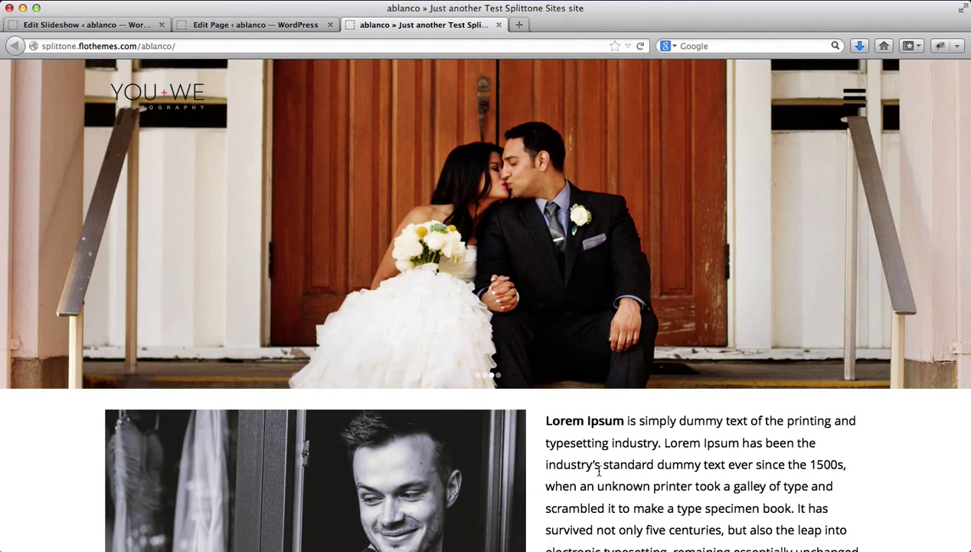
pyautogui.scroll(-5, 264, 353)
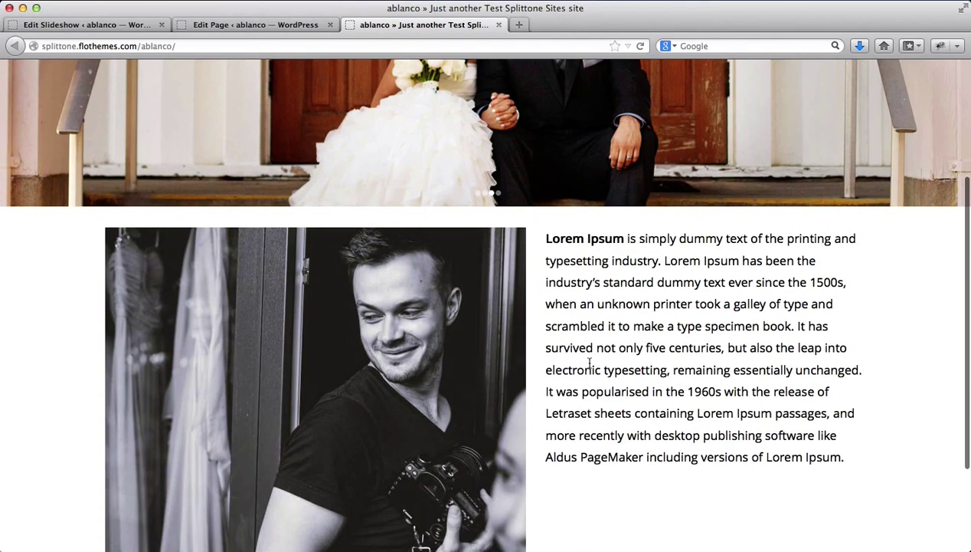
pyautogui.scroll(-2, 587, 360)
pyautogui.scroll(3, 589, 363)
pyautogui.scroll(-2, 589, 364)
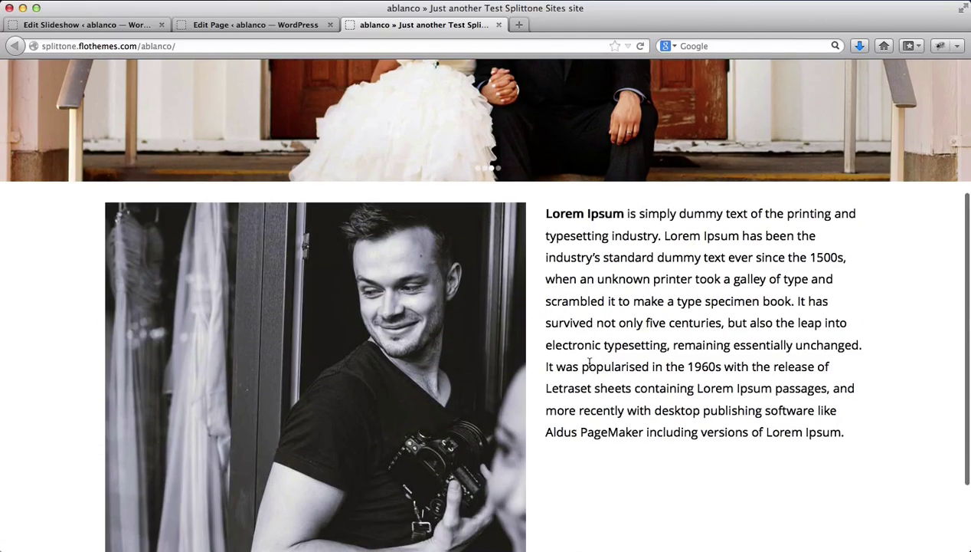
pyautogui.scroll(-3, 589, 366)
pyautogui.scroll(8, 589, 366)
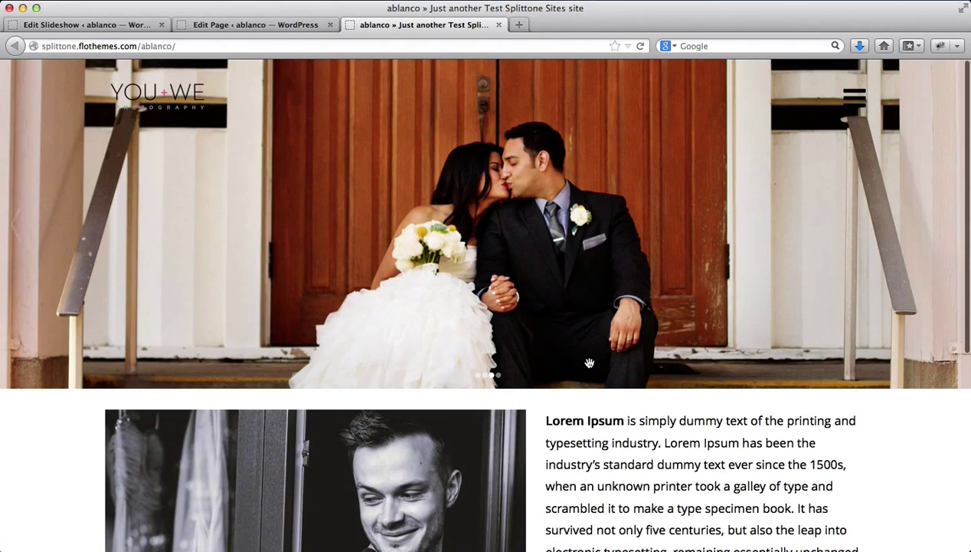